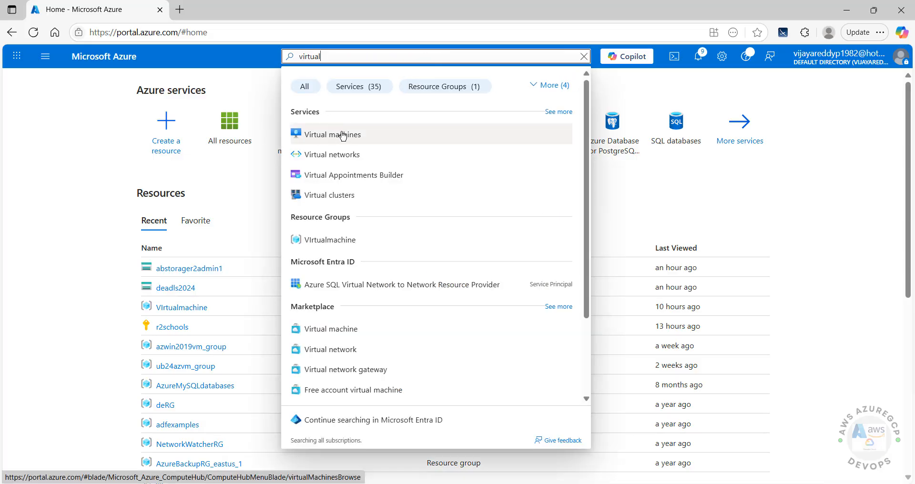
Open the virtual machines service and start creating a new standalone virtual machine.
left_click(343, 136)
left_click(219, 172)
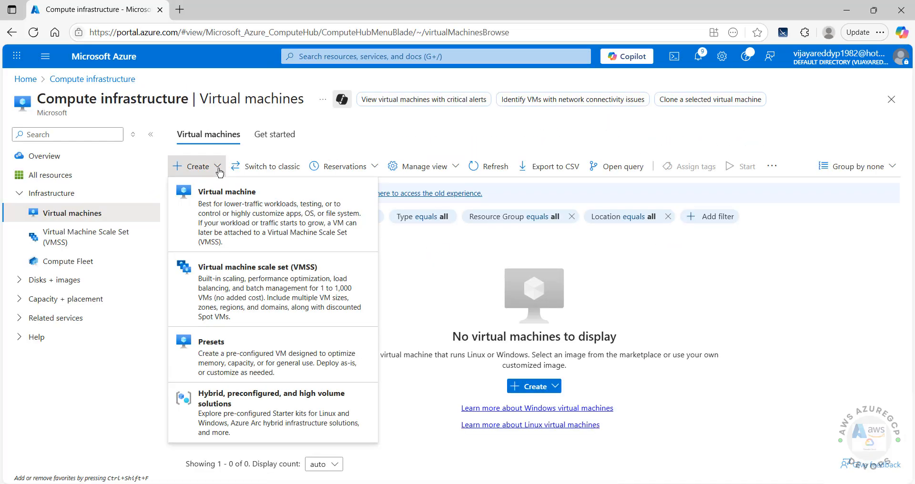
left_click(220, 172)
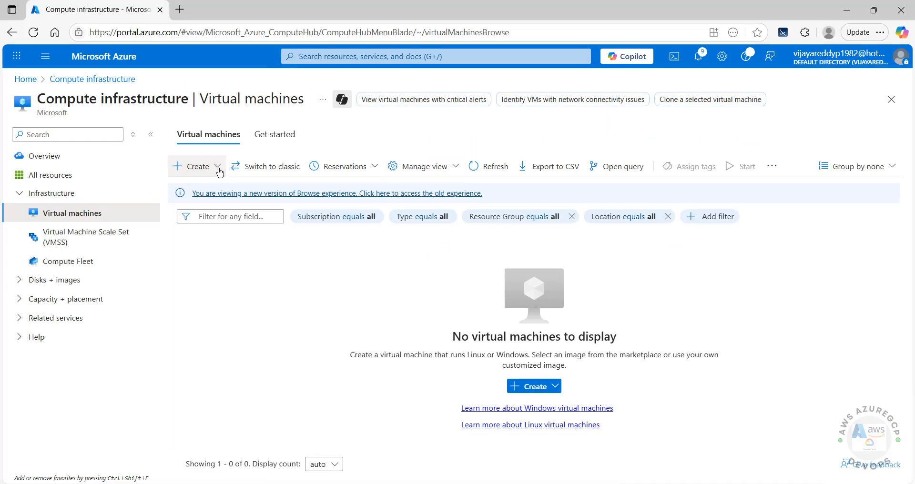
left_click(219, 172)
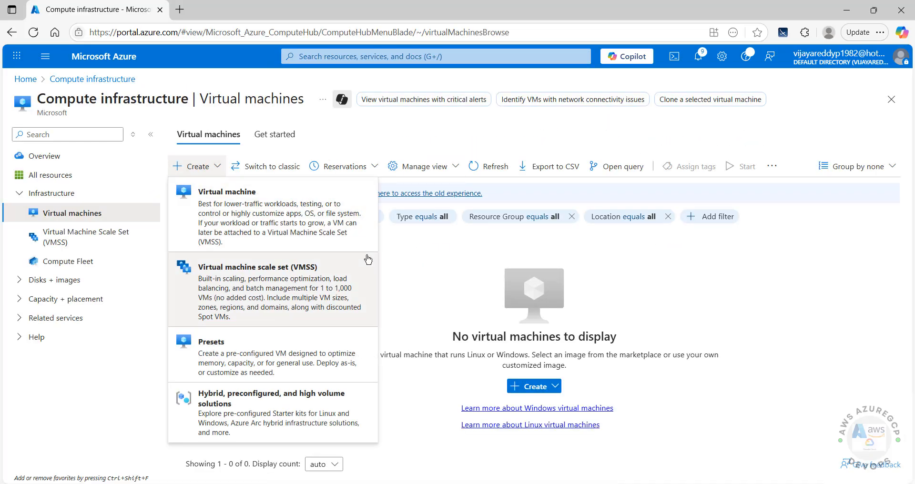
left_click(502, 310)
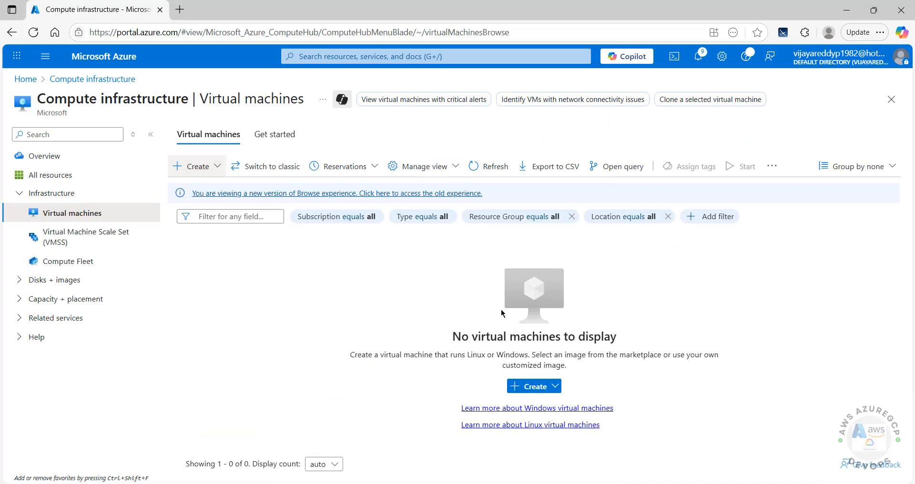
left_click(556, 386)
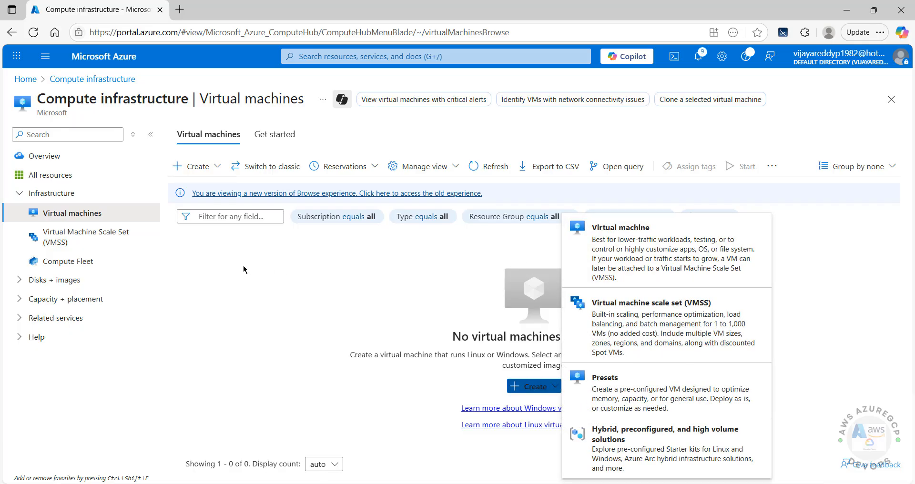
left_click_drag(244, 270, 221, 169)
left_click(221, 169)
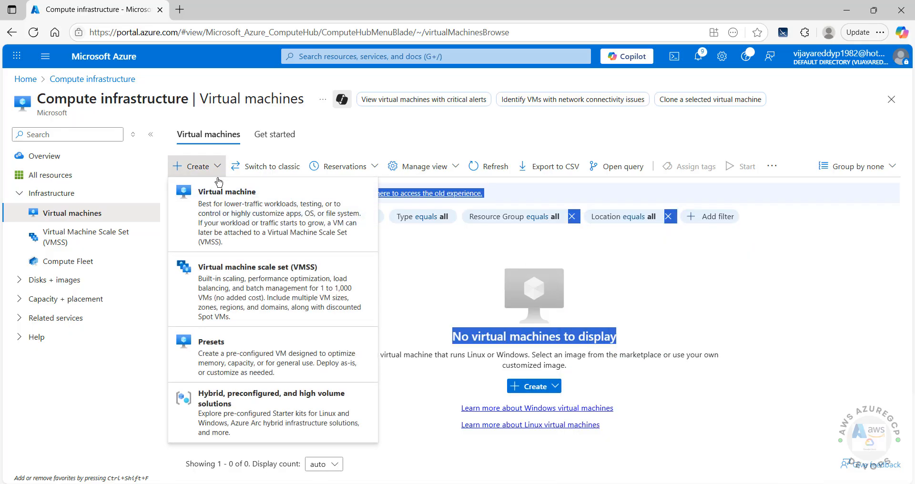
left_click(219, 206)
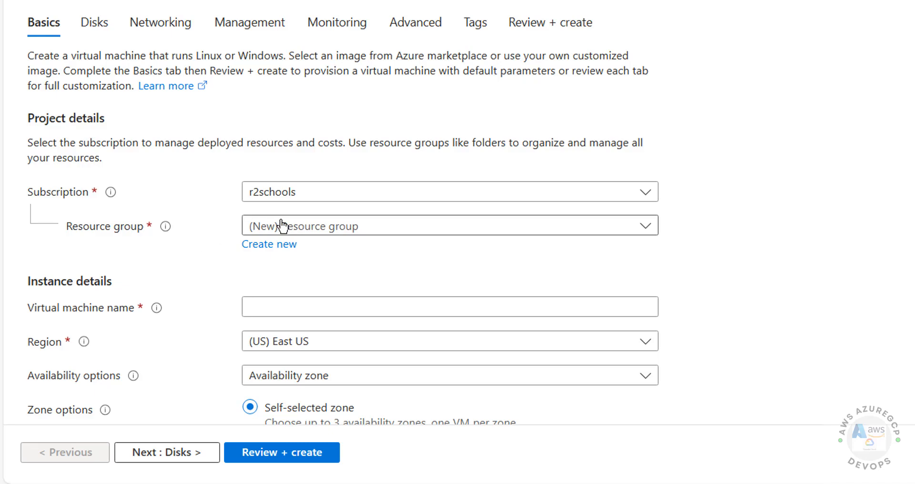
left_click(303, 228)
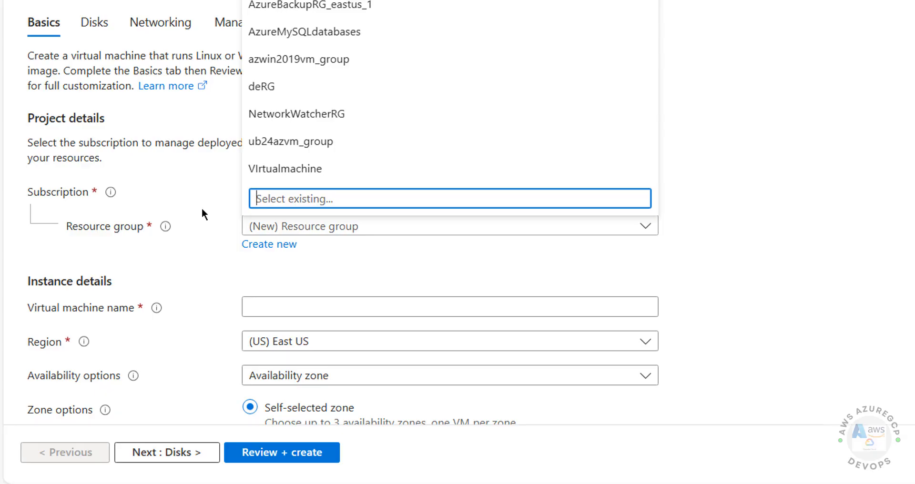
left_click(245, 264)
left_click(261, 251)
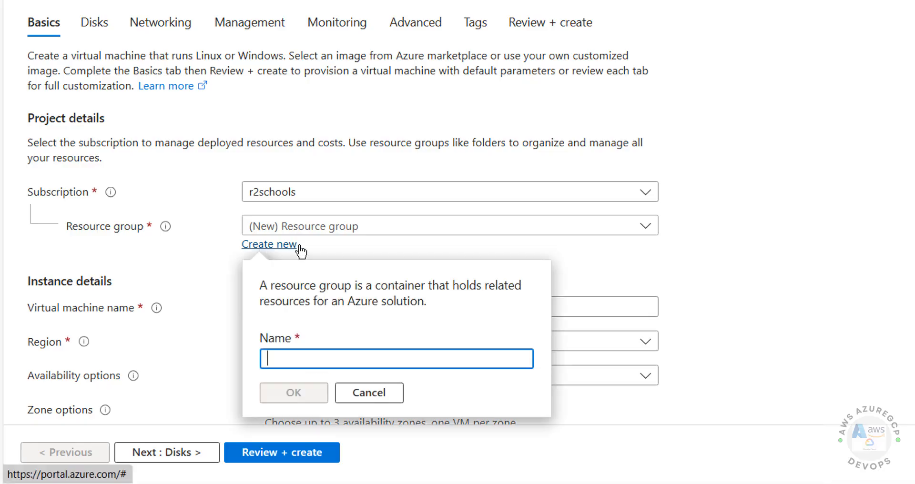
left_click(368, 390)
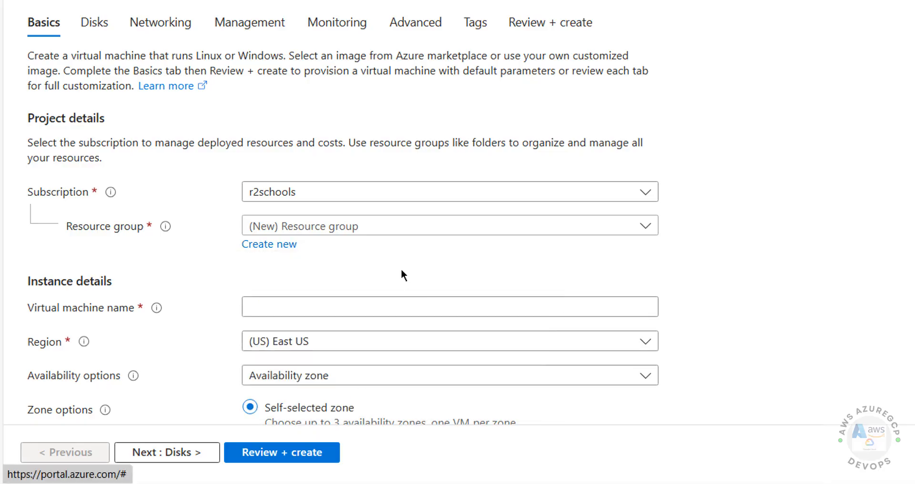
Assign the virtual machine to the existing resource group VIrtualmachine.
left_click(400, 231)
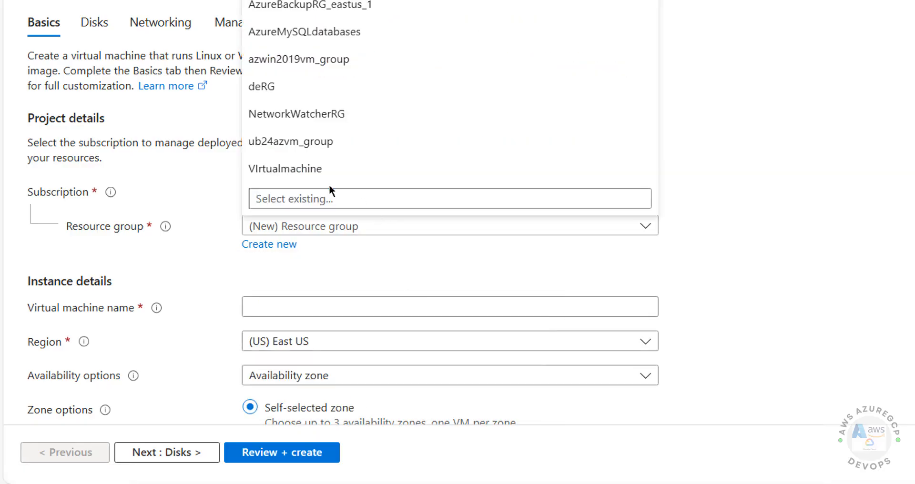
left_click(301, 177)
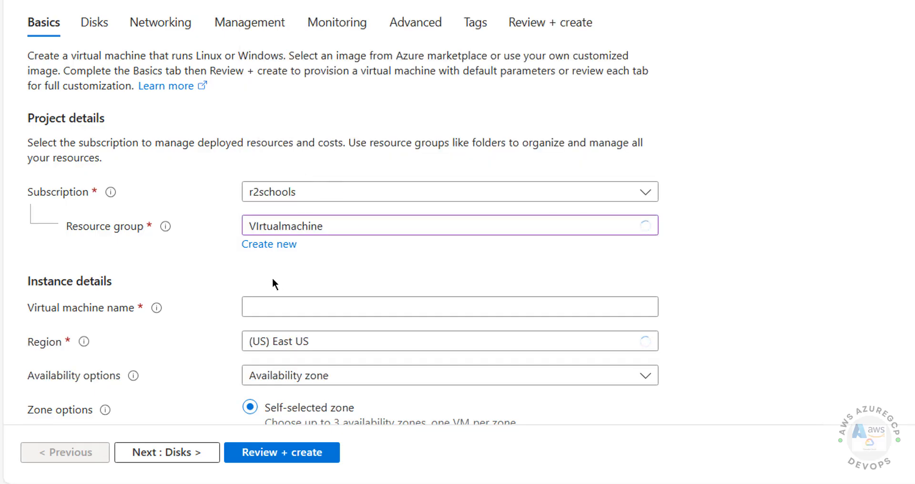
key("Left")
key("Tab")
key("Tab")
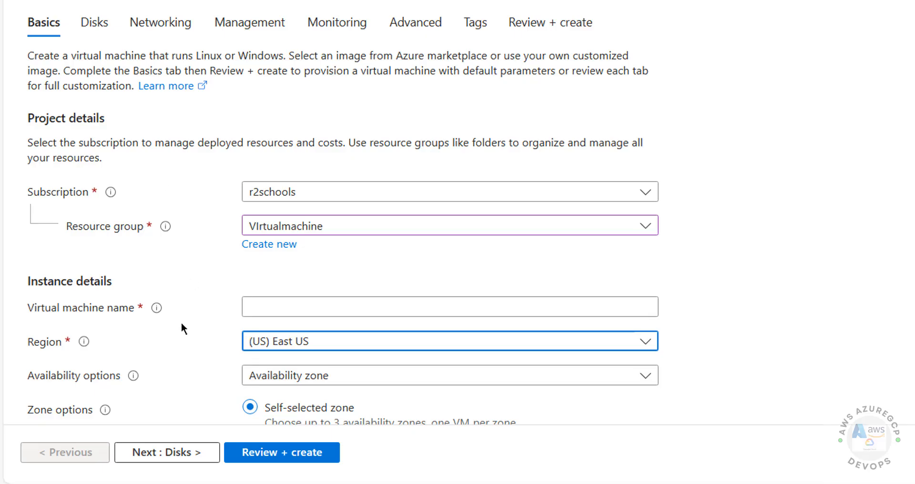
Name the virtual machine azwin11vm and set its region to (Asia Pacific) Central India.
left_click(110, 375)
scroll(343, 215, "down", 5)
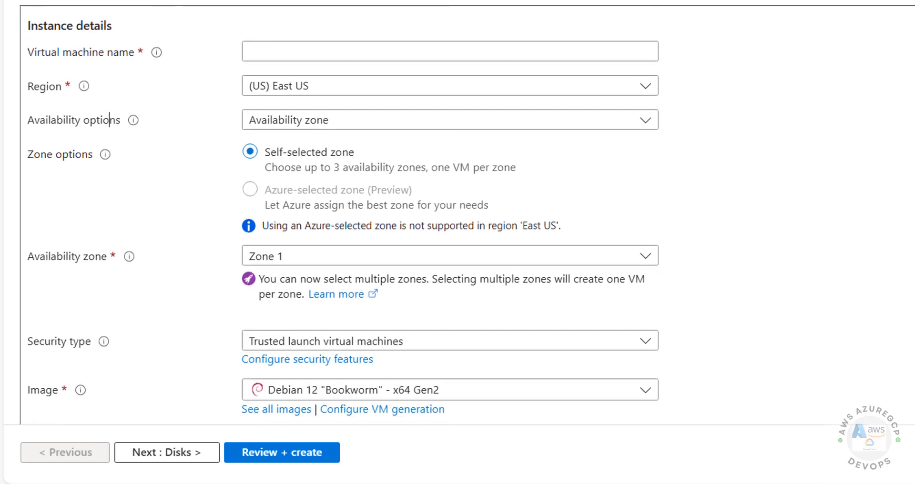
left_click(458, 55)
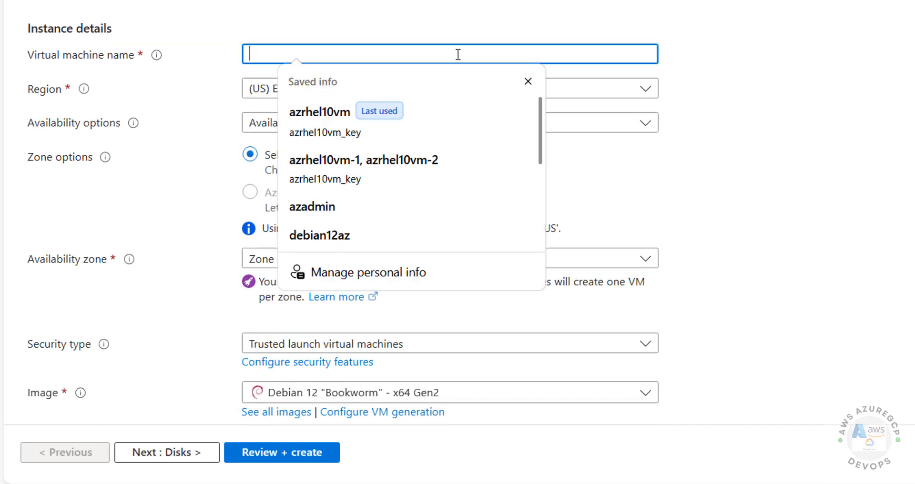
type("az")
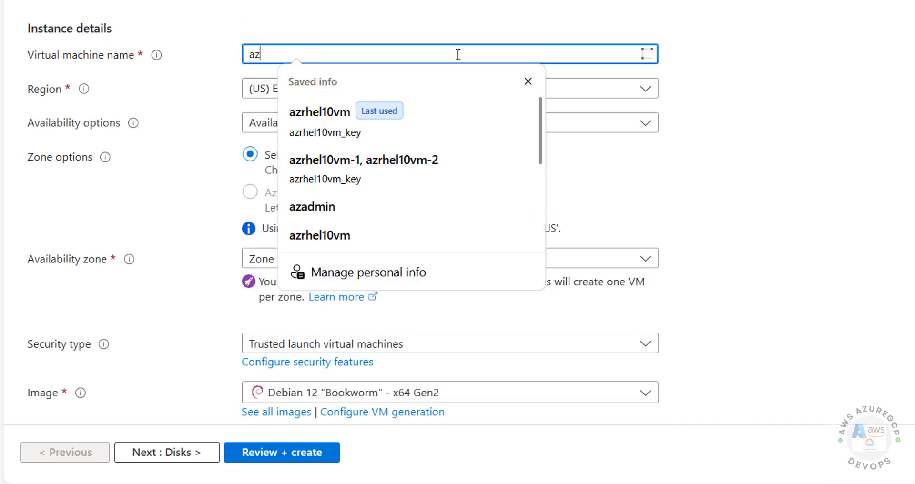
type("win11")
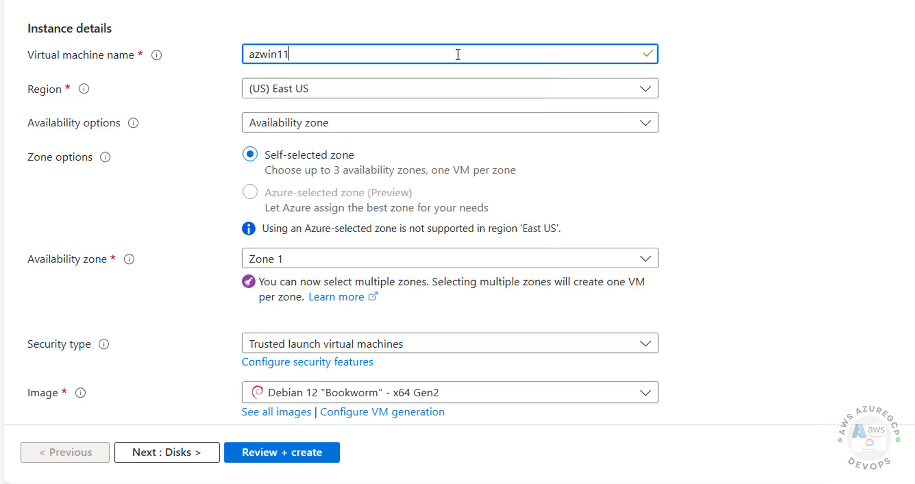
type("vm")
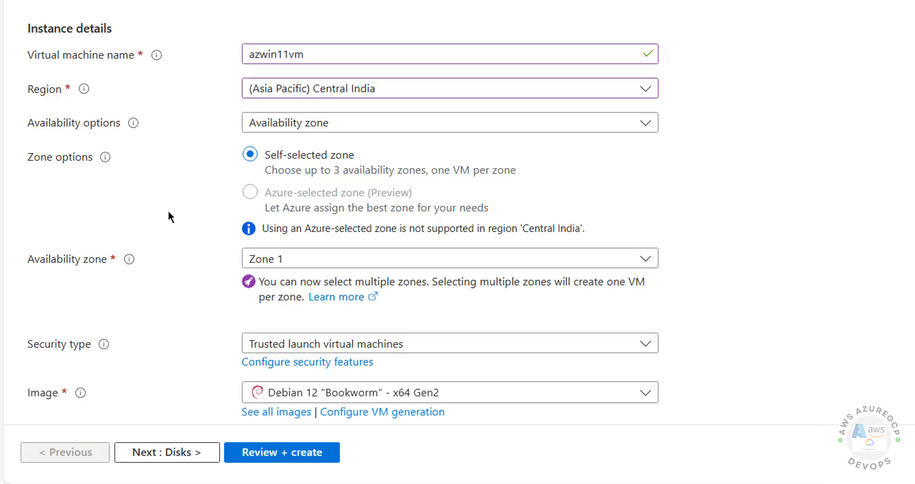
Review the availability options, and try adding Zones 2 and 3 before restoring Zone 1 as the only availability zone.
left_click(274, 129)
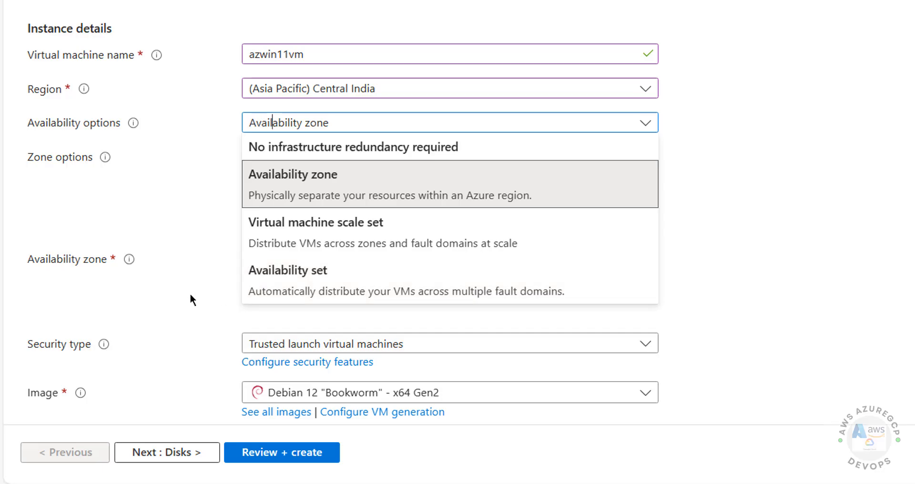
left_click(158, 199)
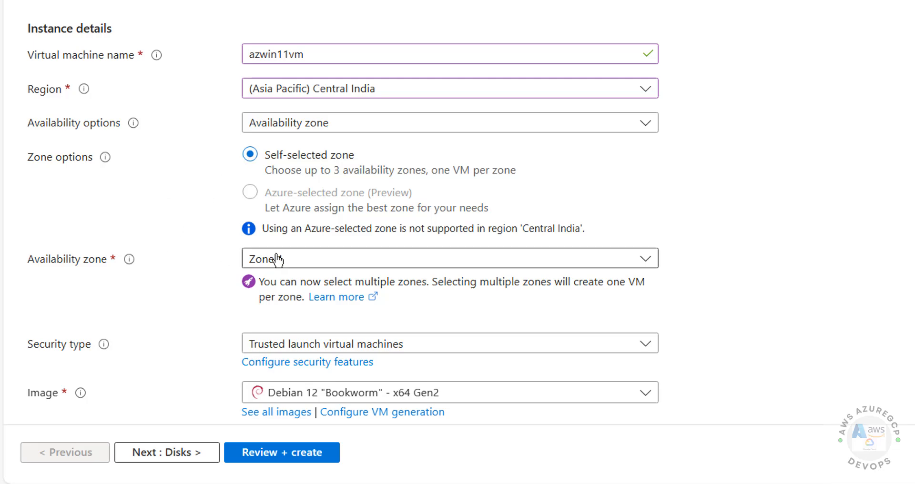
left_click(294, 259)
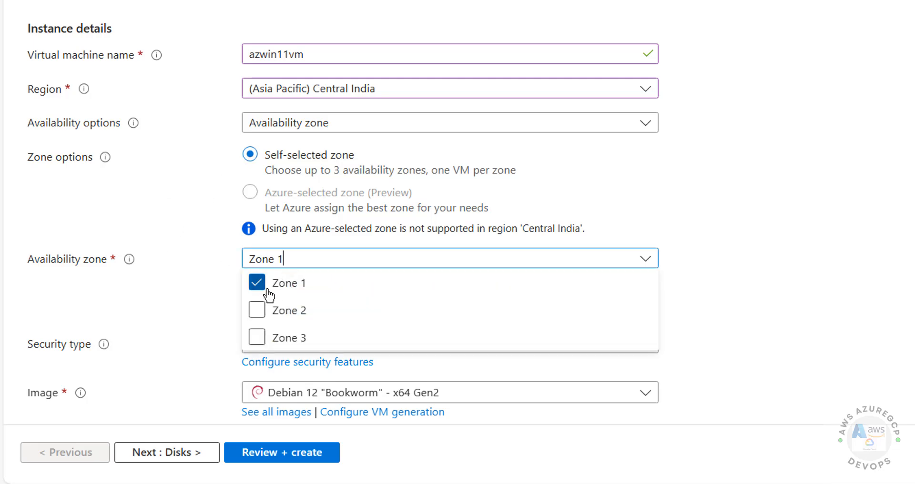
left_click(260, 314)
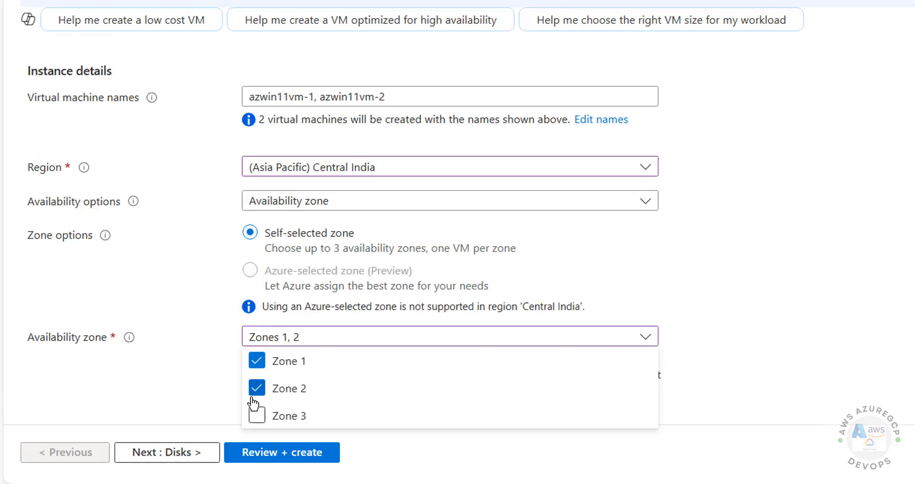
left_click(257, 416)
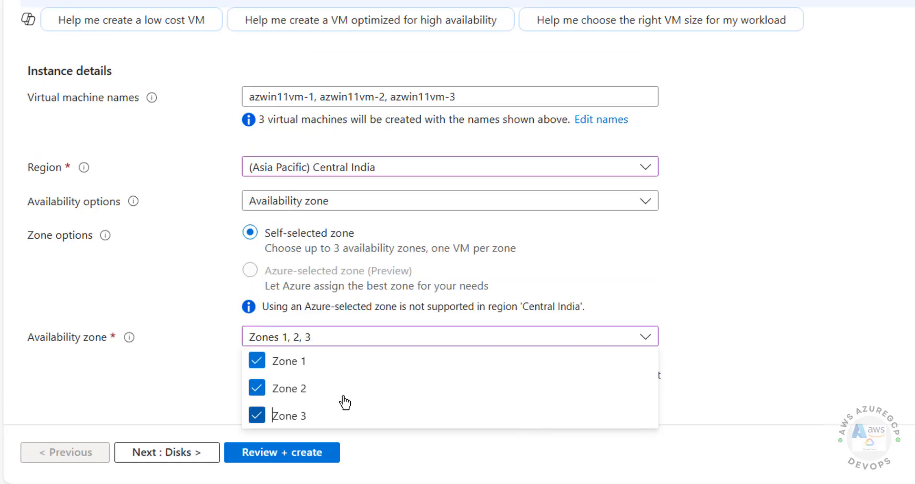
left_click(257, 387)
left_click(254, 416)
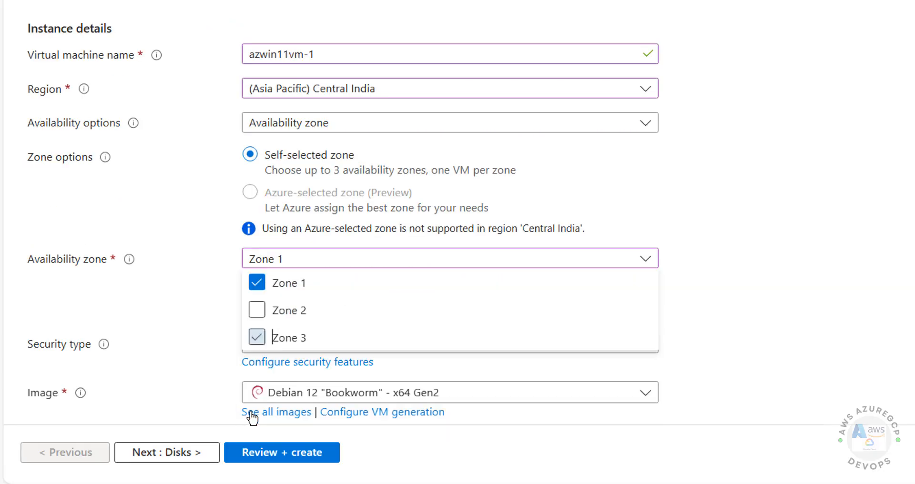
left_click(185, 319)
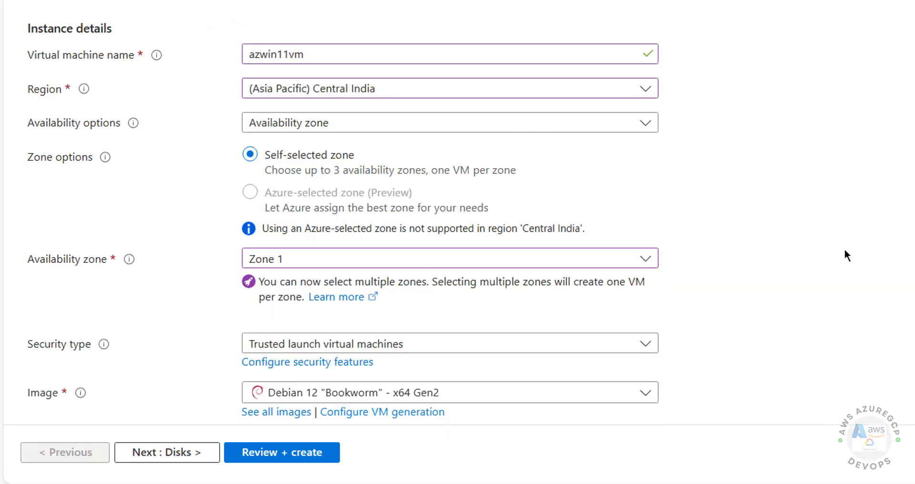
Set the virtual machine's security type to Standard.
left_click(427, 61)
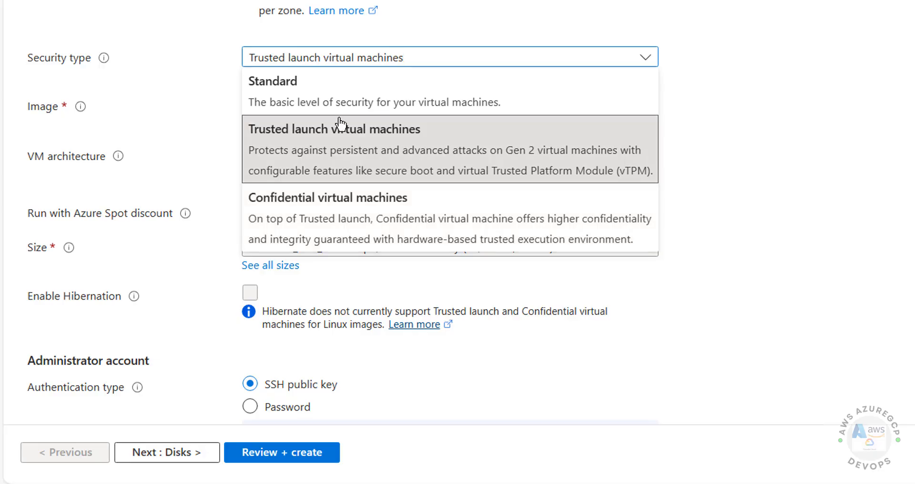
left_click(365, 93)
scroll(366, 93, "up", 1)
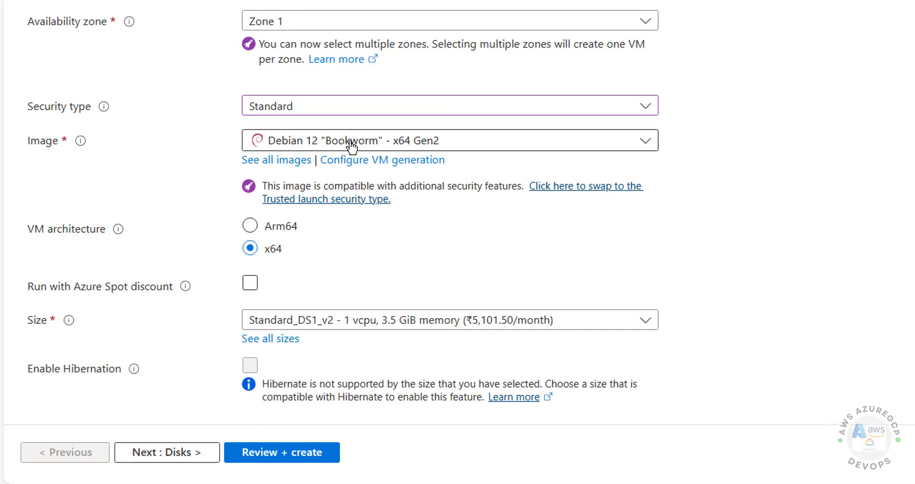
Choose the Windows 11 Pro, version 24H2 - x64 Gen2 image from the full marketplace image catalogue.
left_click(318, 143)
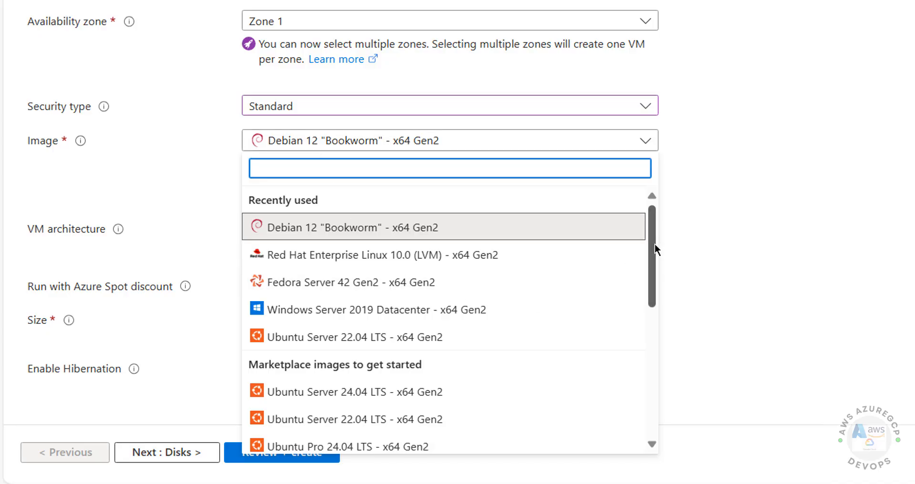
left_click_drag(652, 244, 648, 402)
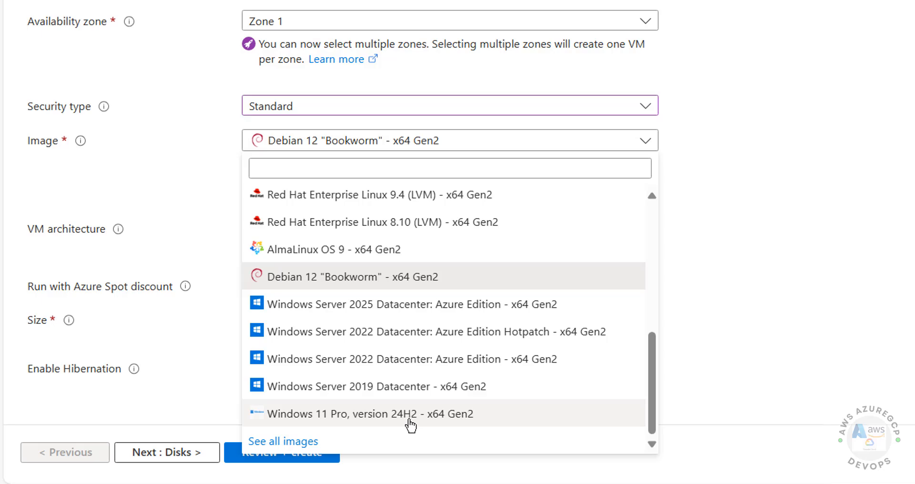
left_click(721, 243)
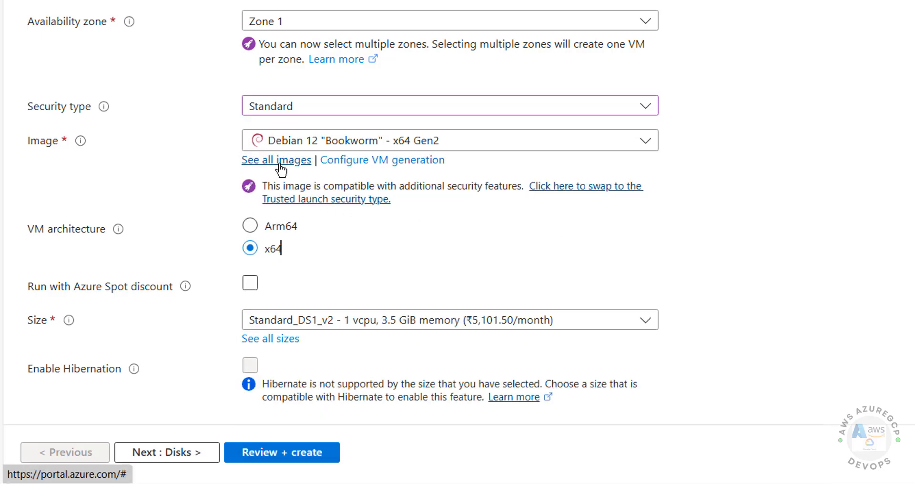
left_click(281, 162)
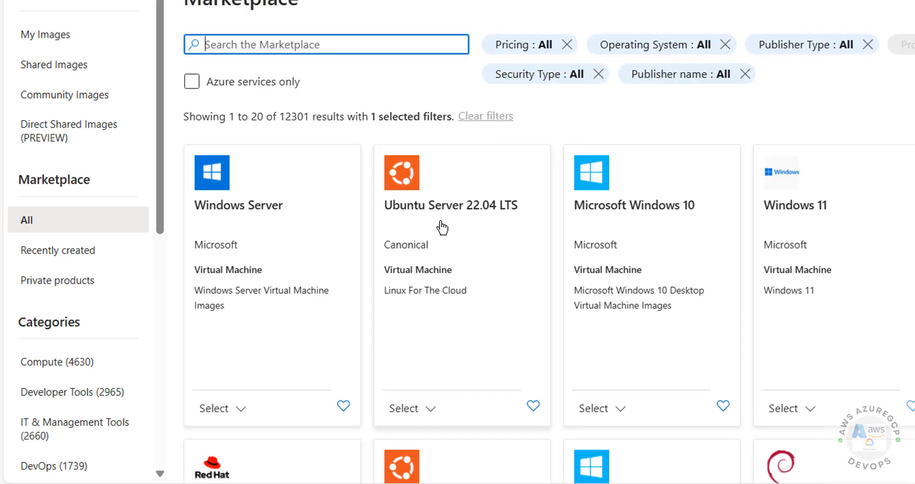
left_click(810, 411)
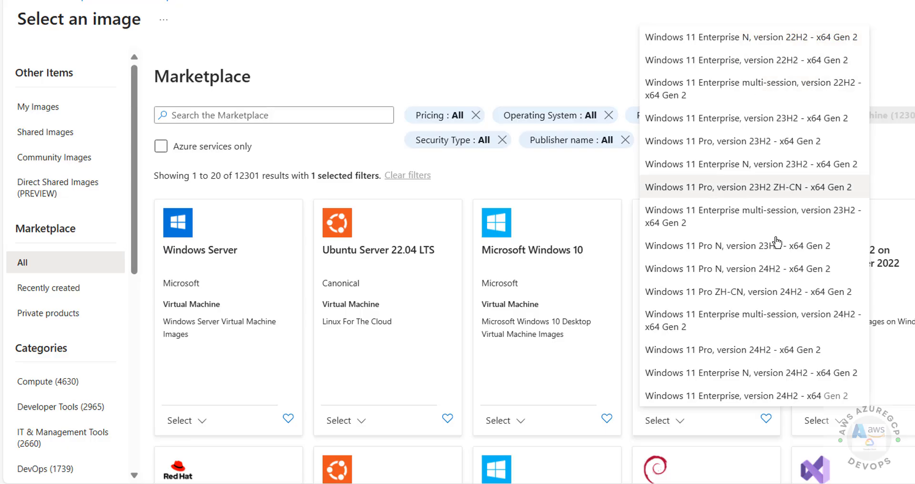
left_click(750, 60)
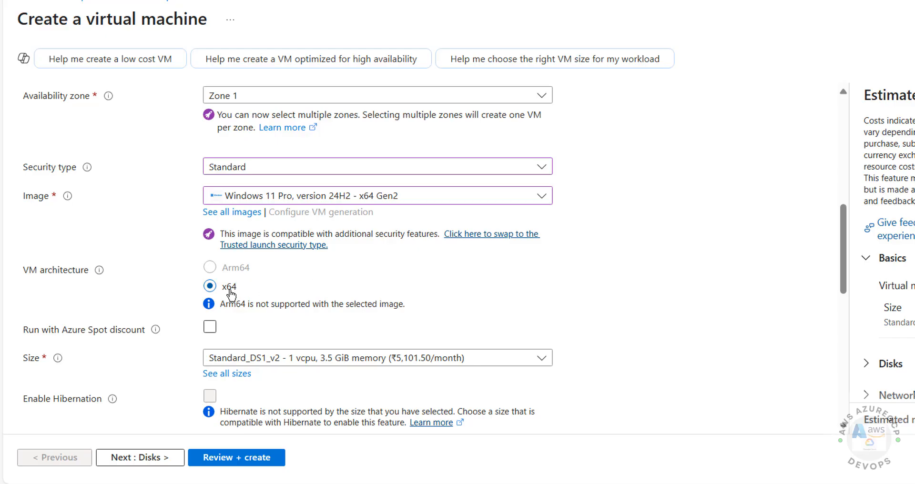
Examine the recently used and publisher-recommended virtual machine sizes without changing the selection.
left_click(396, 360)
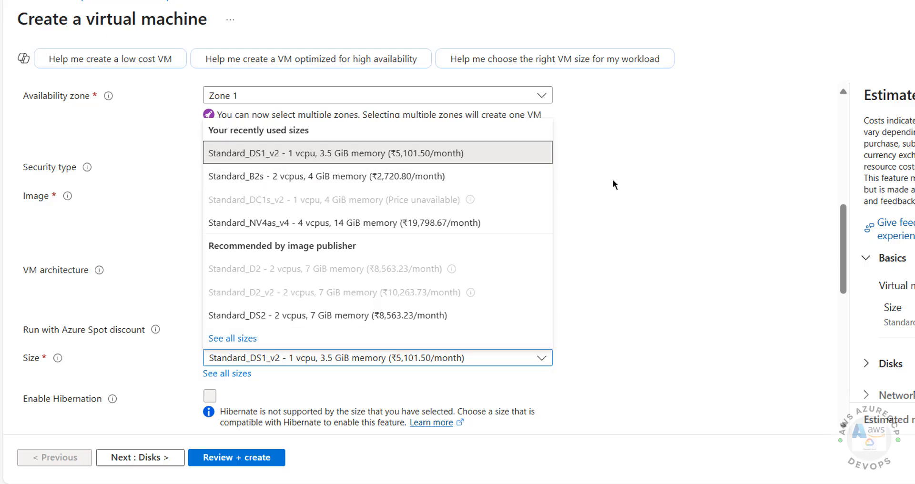
left_click(625, 272)
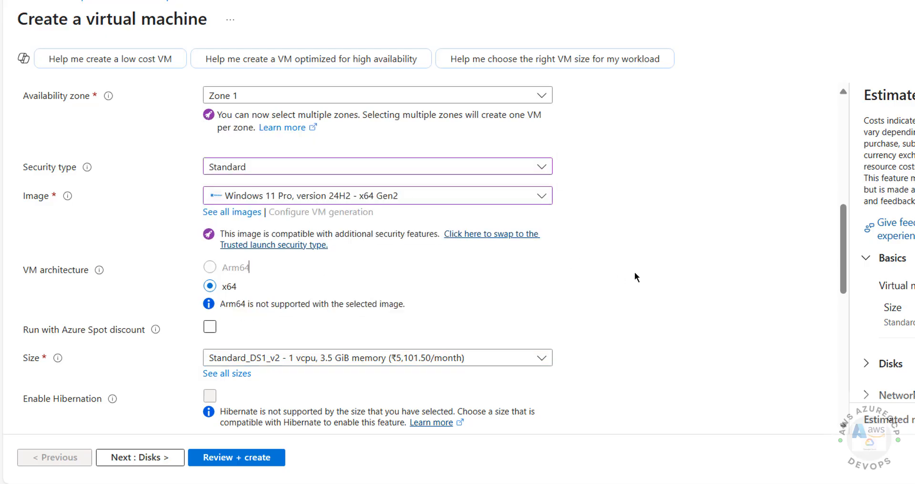
Set the administrator account's username to azadmin.
left_click(843, 367)
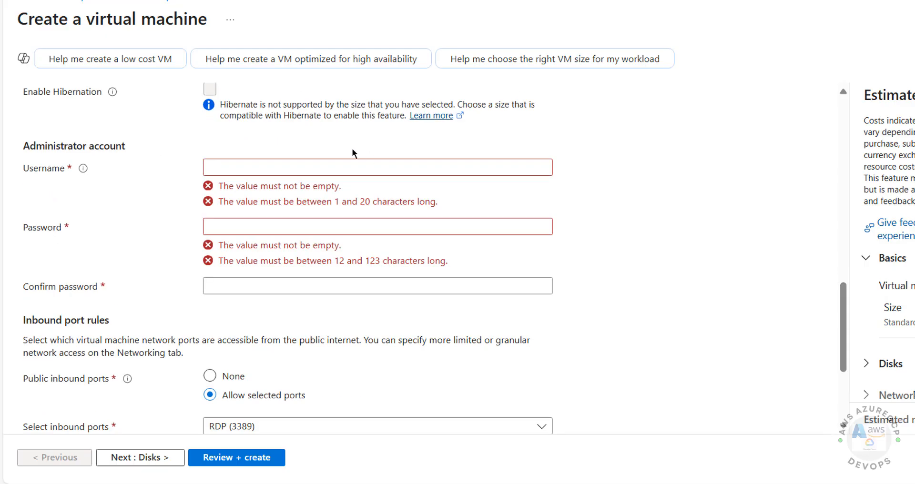
mouse_move(844, 353)
left_mouse_down()
mouse_move(844, 335)
mouse_move(839, 343)
left_mouse_up()
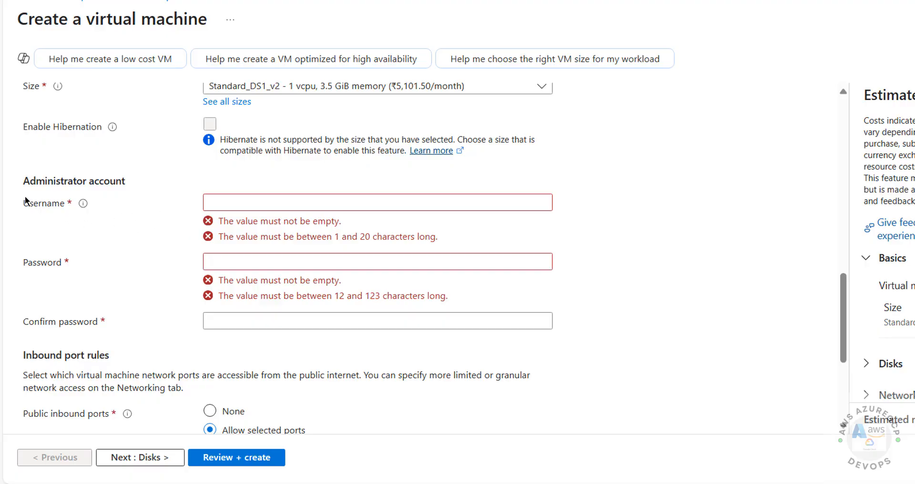
left_click(252, 201)
type("azadmin")
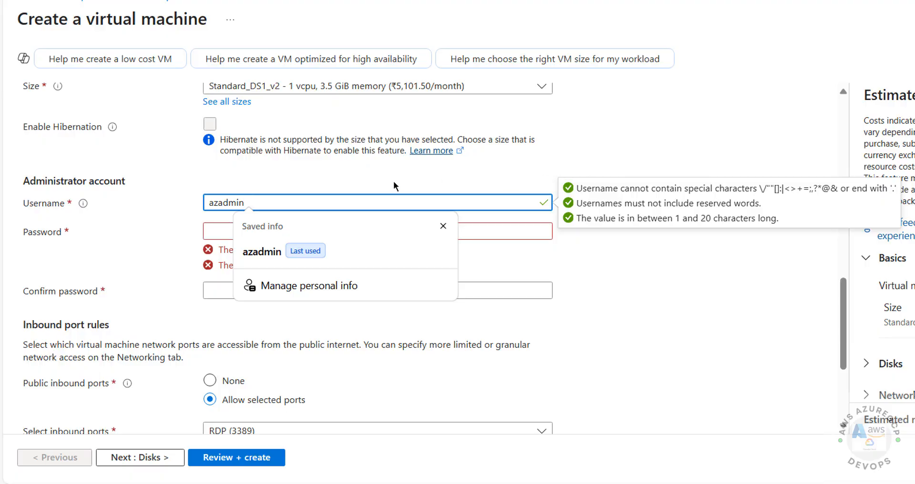
Enter the administrator account password and repeat it in the confirmation field.
left_click(468, 238)
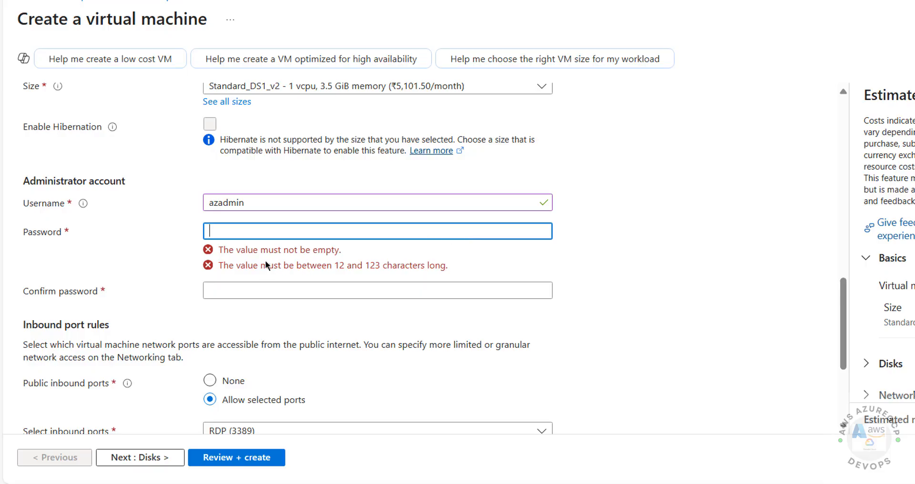
left_click(263, 216)
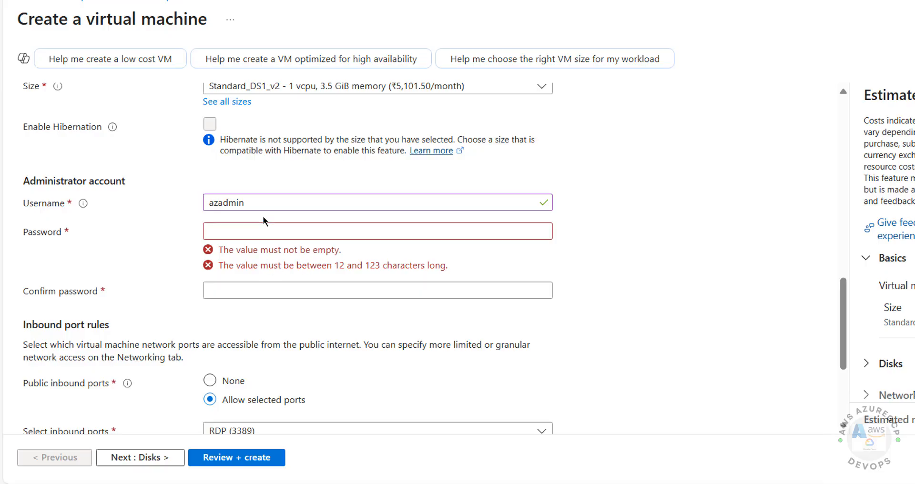
left_click(243, 234)
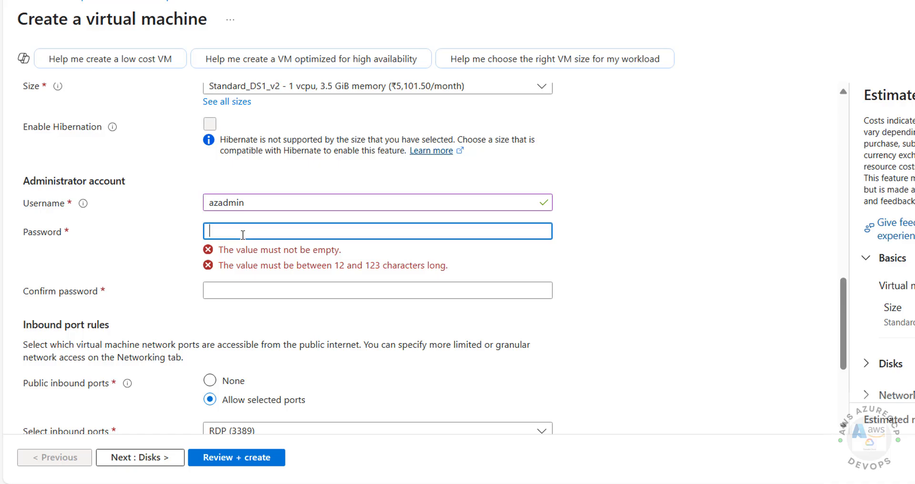
type("••••••")
key("Tab")
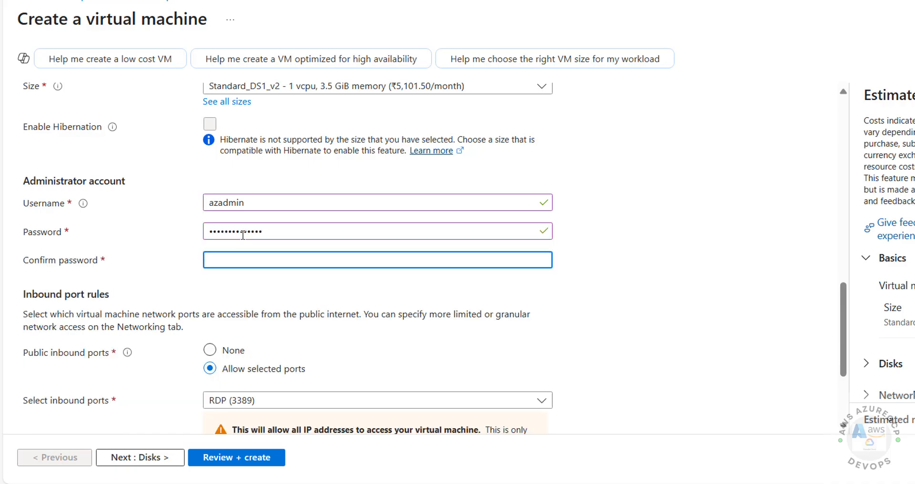
type("•••••••••")
Allow HTTP (80) and HTTPS (443) as public inbound ports in addition to RDP (3389).
scroll(838, 312, "down", 3)
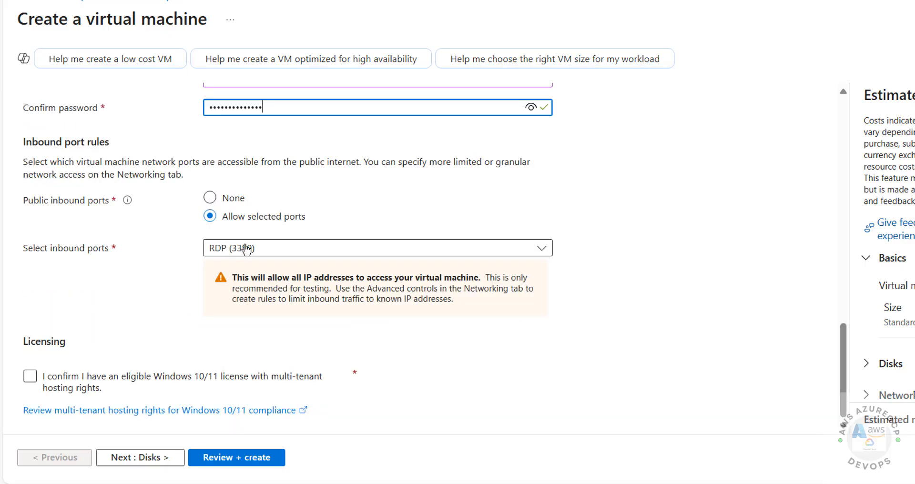
left_click(244, 249)
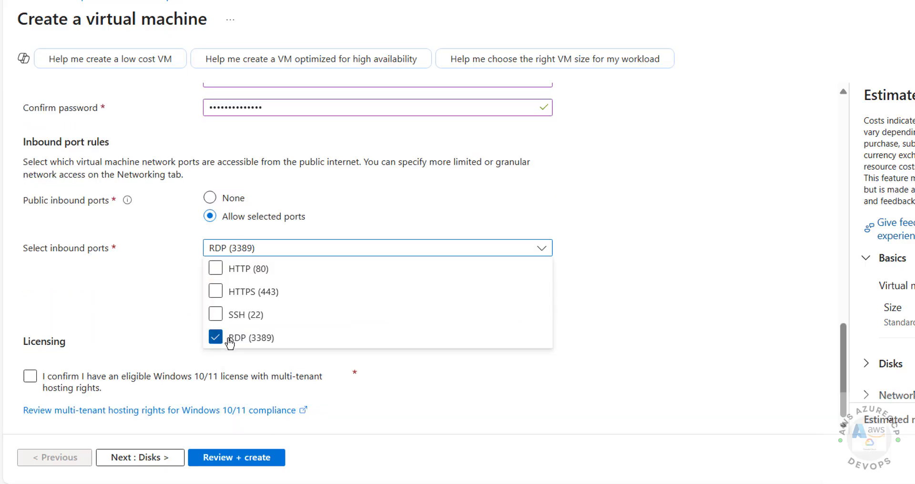
left_click(221, 292)
left_click(215, 269)
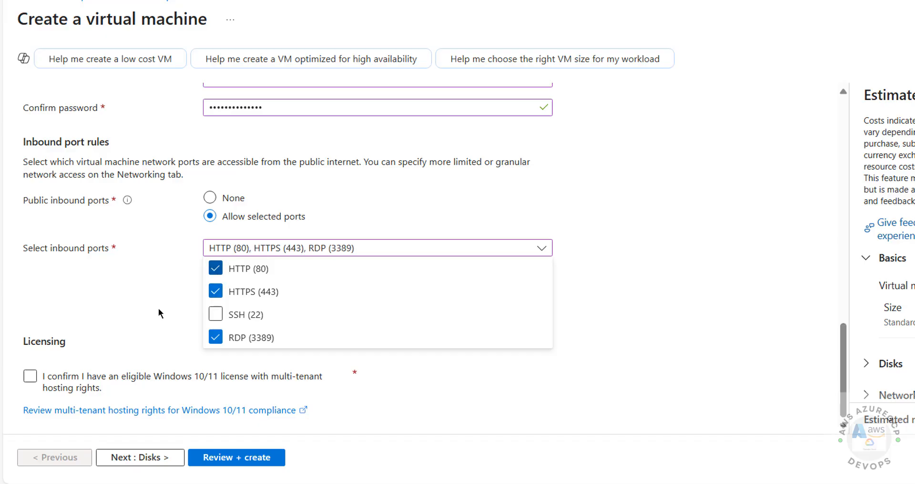
left_click(88, 352)
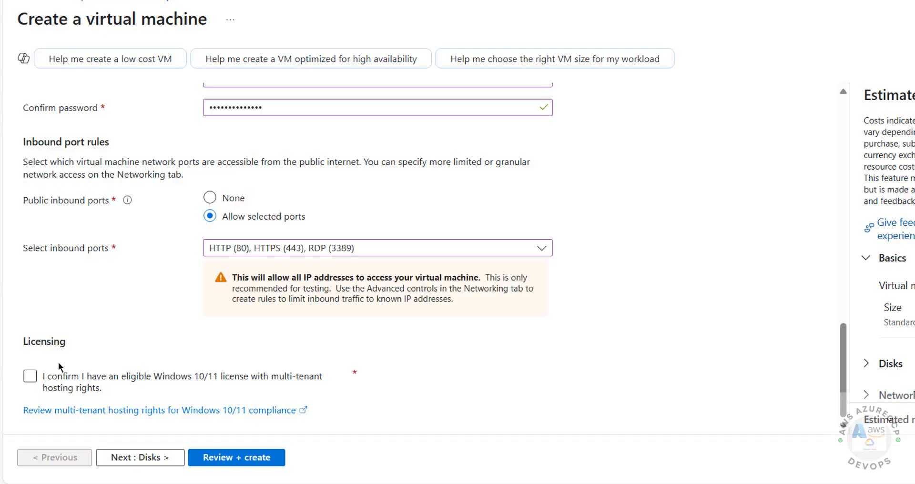
Leave the Windows 10/11 license confirmation cleared and continue to the disk settings.
left_click(84, 377)
left_click(30, 377)
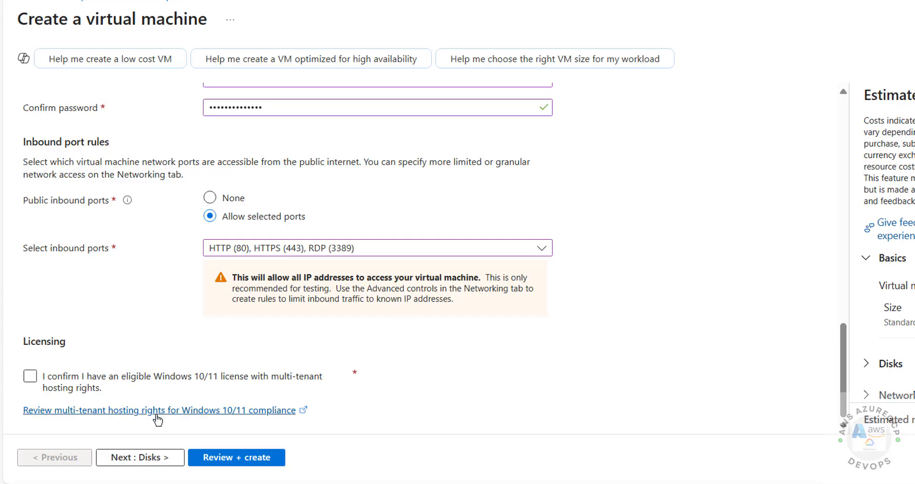
left_click(138, 458)
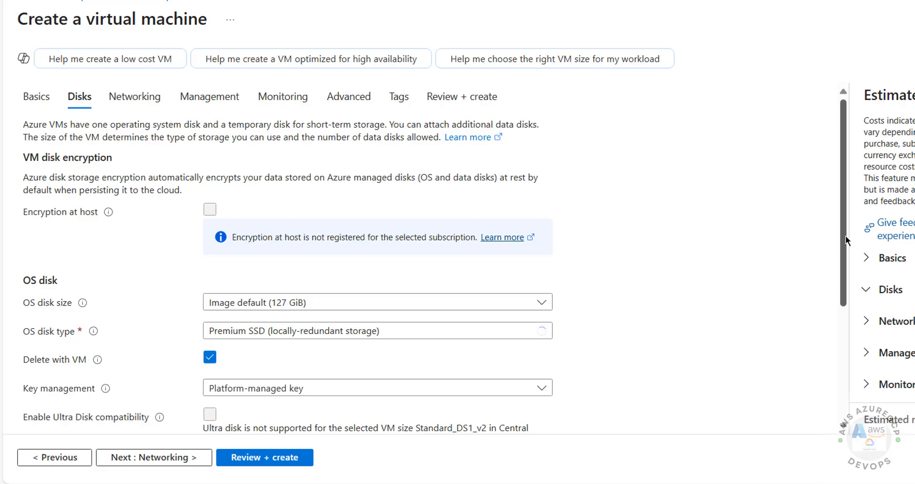
Try 2 TiB (P40) as the OS disk size before restoring Image default (127 GiB).
left_click_drag(845, 235, 805, 325)
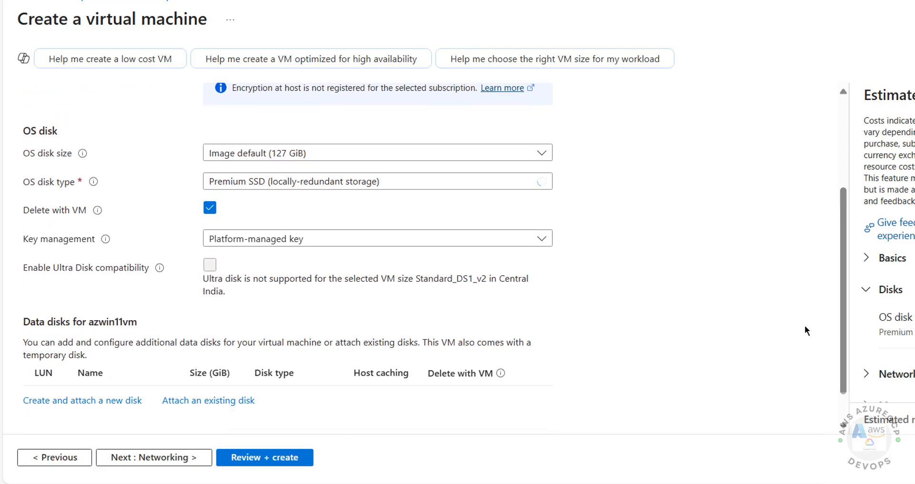
left_click(407, 159)
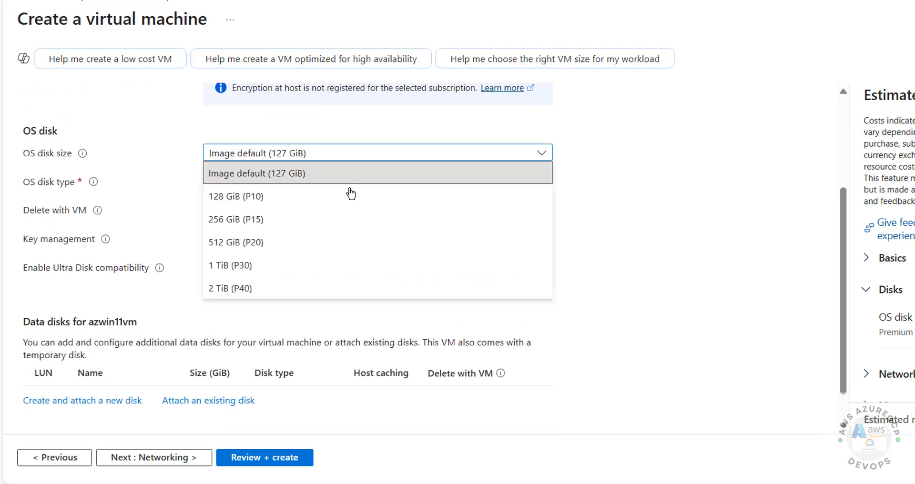
left_click(245, 288)
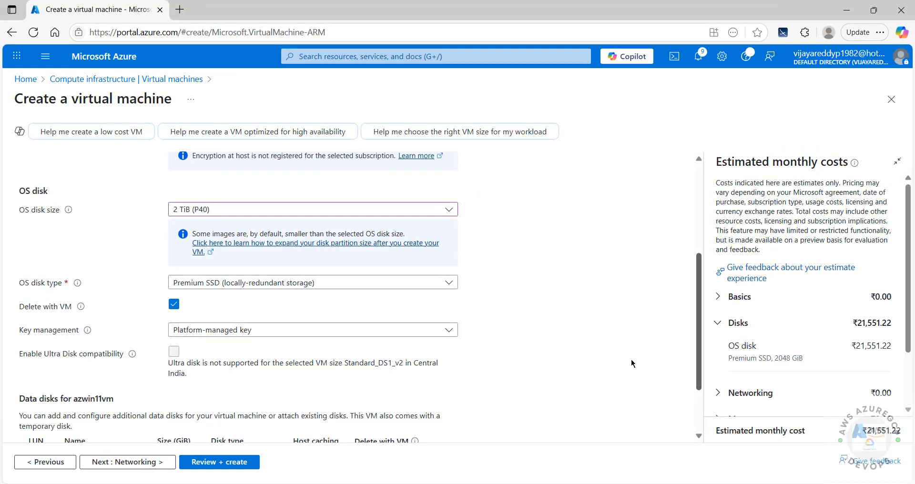
left_click(193, 211)
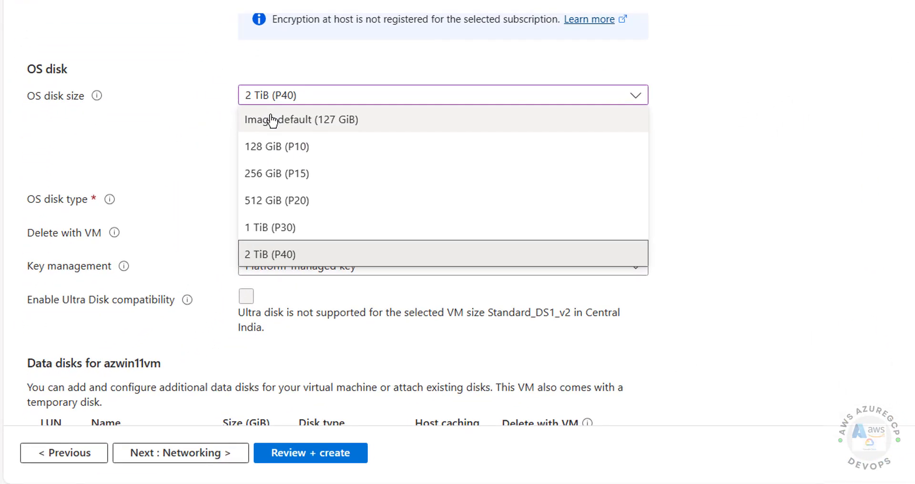
left_click(236, 160)
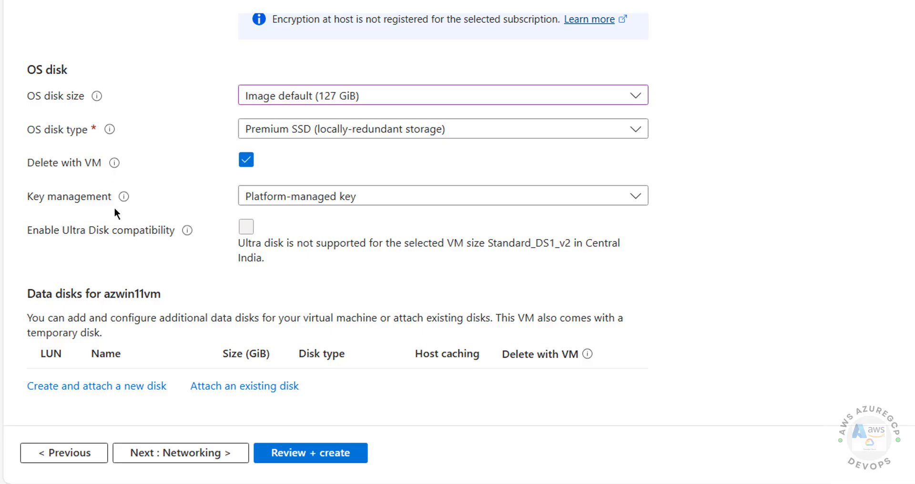
Set the OS disk type to Standard SSD (locally-redundant storage) and review the key management options, keeping Platform-managed key.
left_click(262, 129)
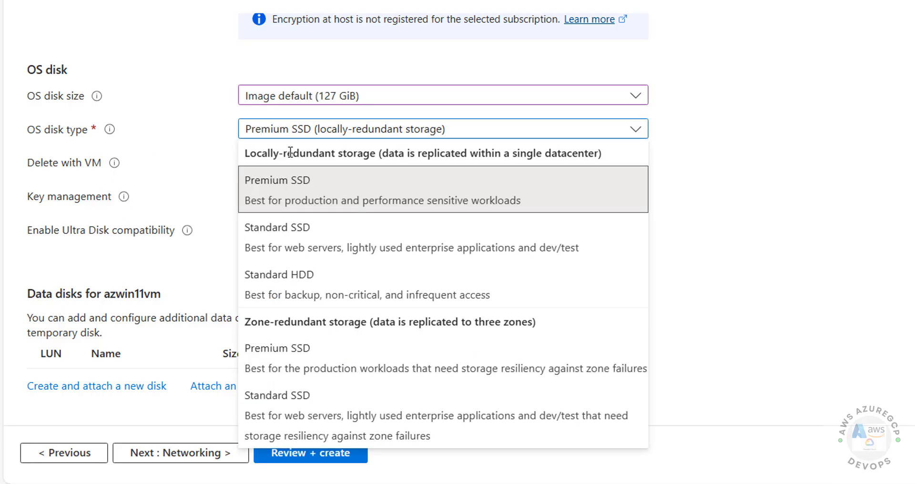
left_click(272, 232)
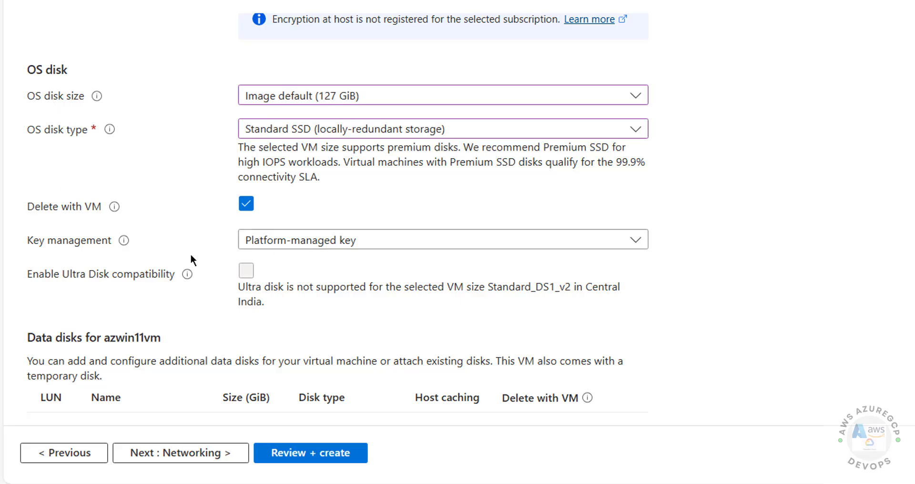
left_click(279, 244)
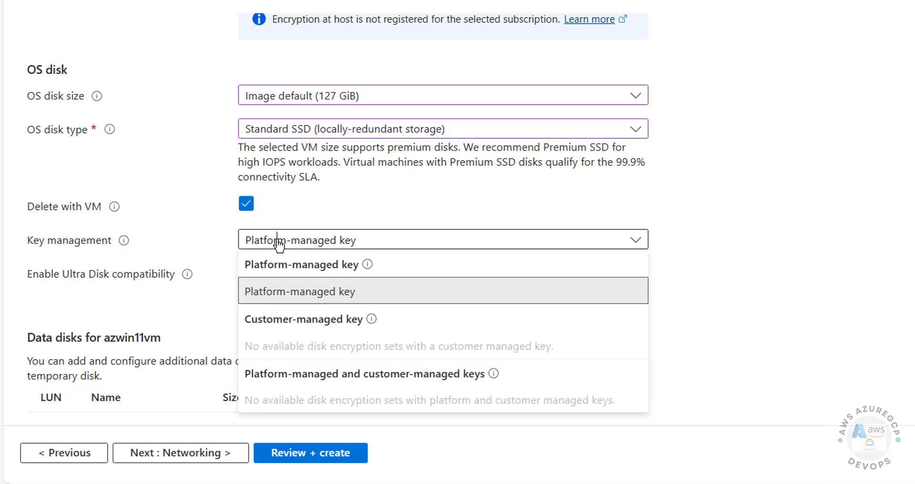
left_click(761, 240)
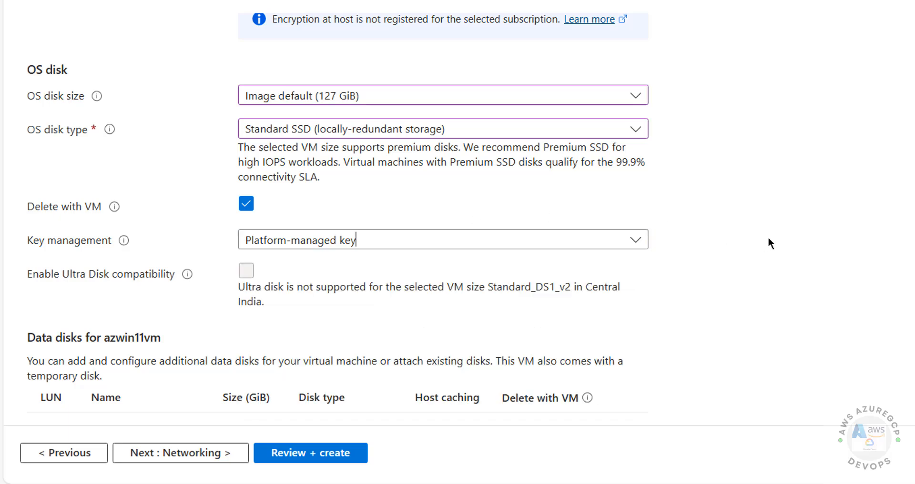
scroll(767, 241, "down", 2)
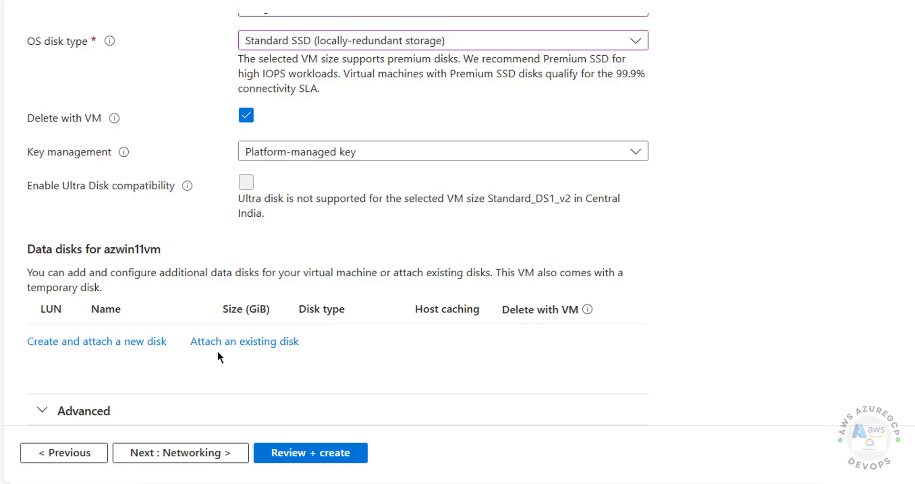
left_click(231, 372)
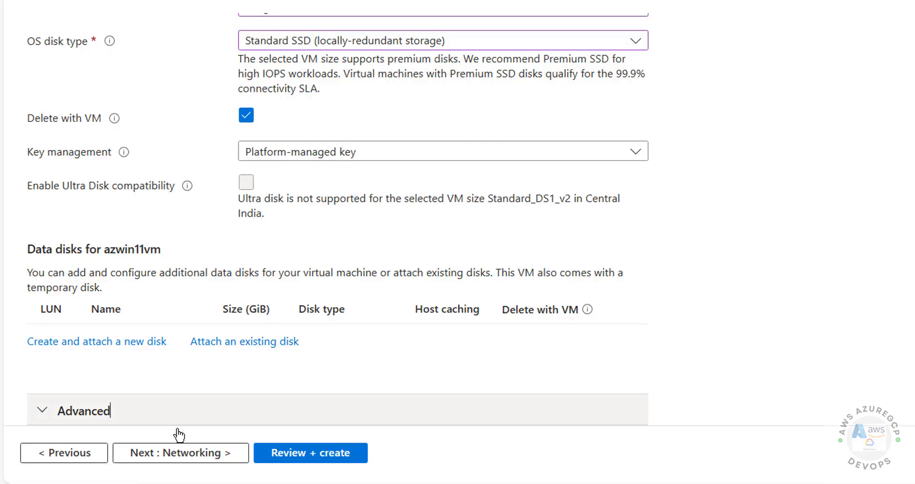
In the networking settings, keep the new azwin11vm-ip public IP and enable deleting the public IP and NIC with the VM.
left_click(168, 453)
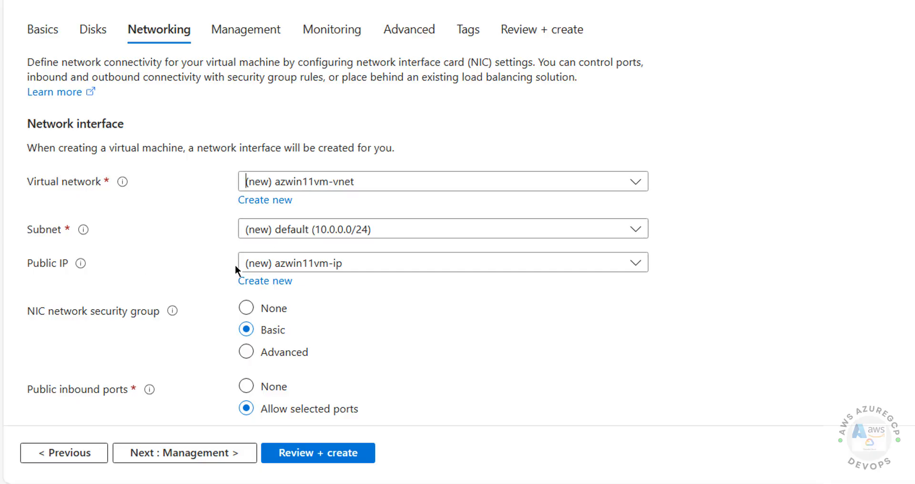
left_click(272, 263)
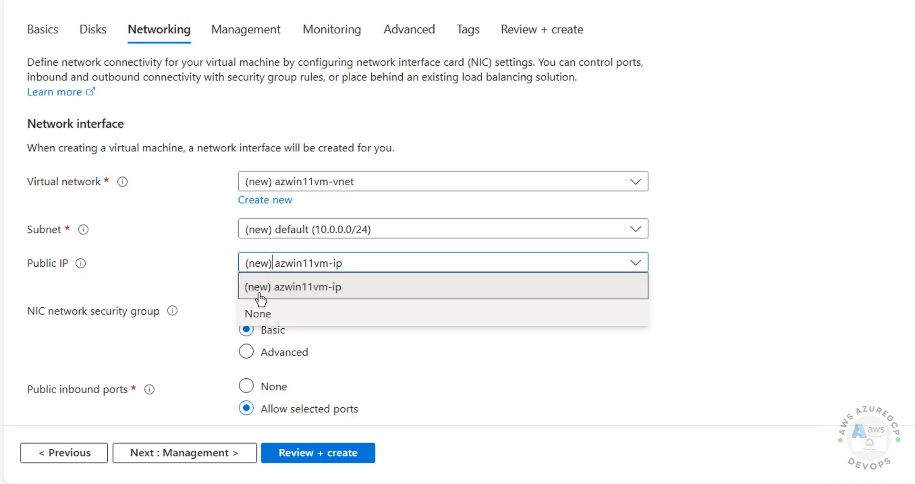
left_click(215, 264)
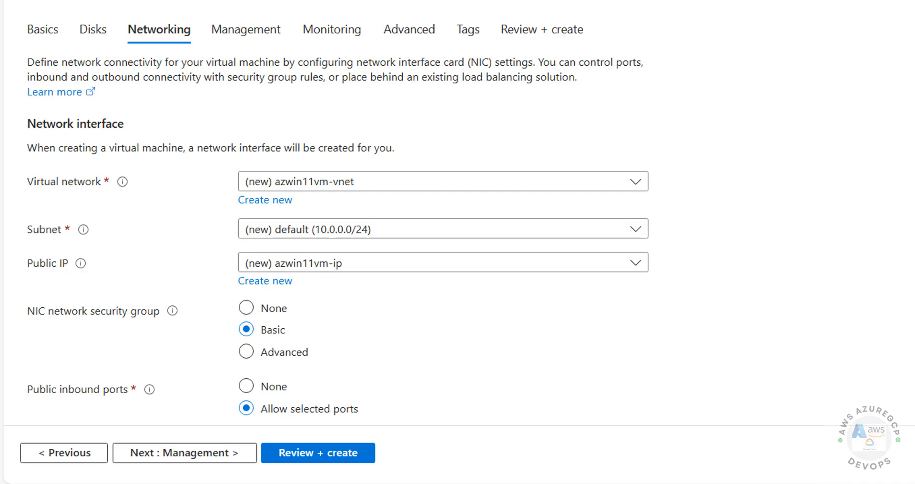
scroll(402, 265, "down", 8)
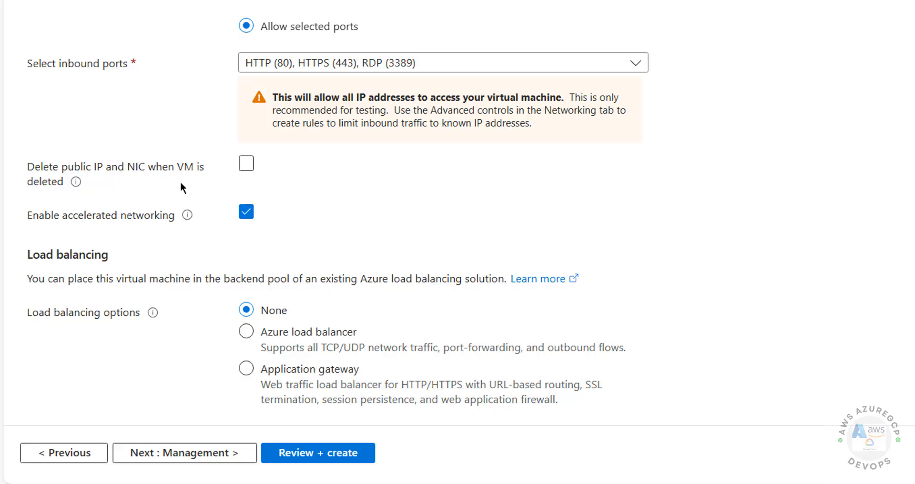
left_click(247, 165)
Review the virtual machine's management options without changing them, and continue to the monitoring settings.
left_click(187, 455)
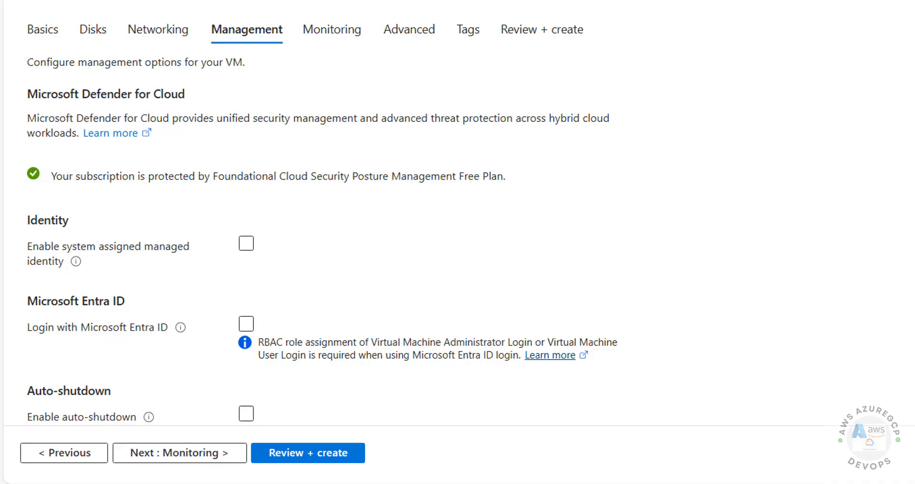
scroll(333, 215, "down", 5)
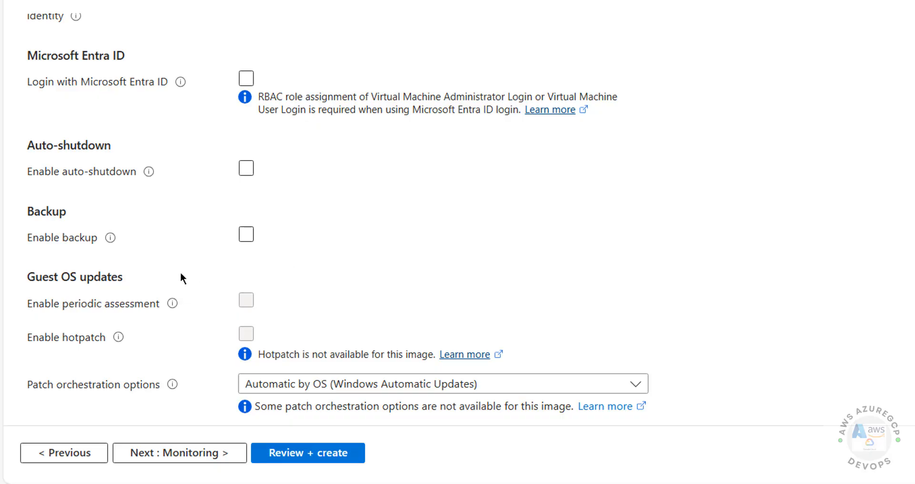
left_click(168, 458)
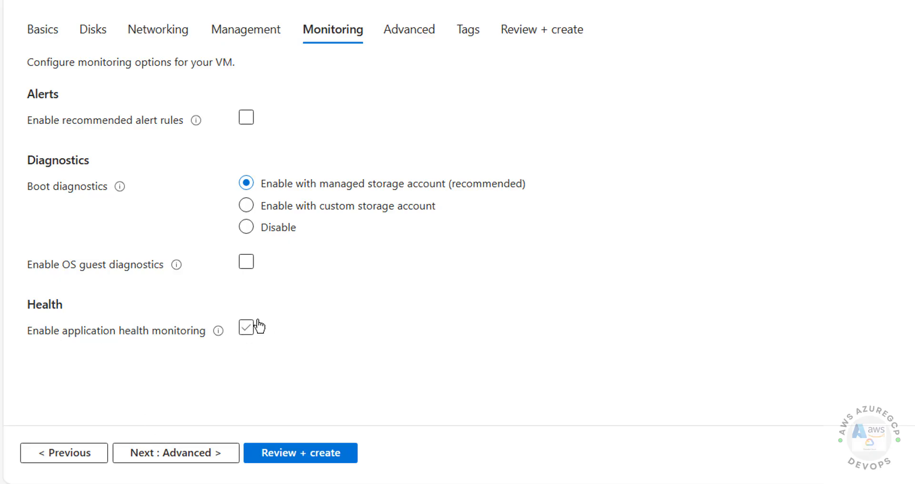
Try enabling application health monitoring, clear it again, and continue to the advanced settings.
left_click(247, 328)
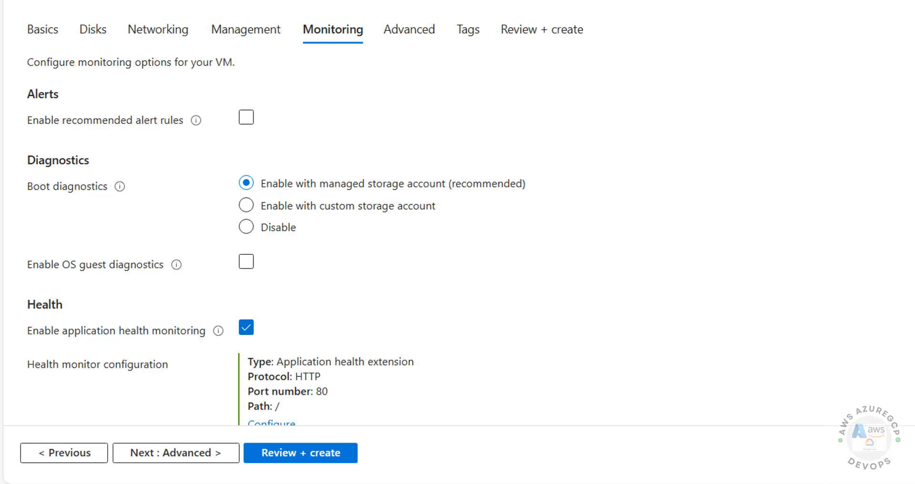
scroll(458, 219, "down", 2)
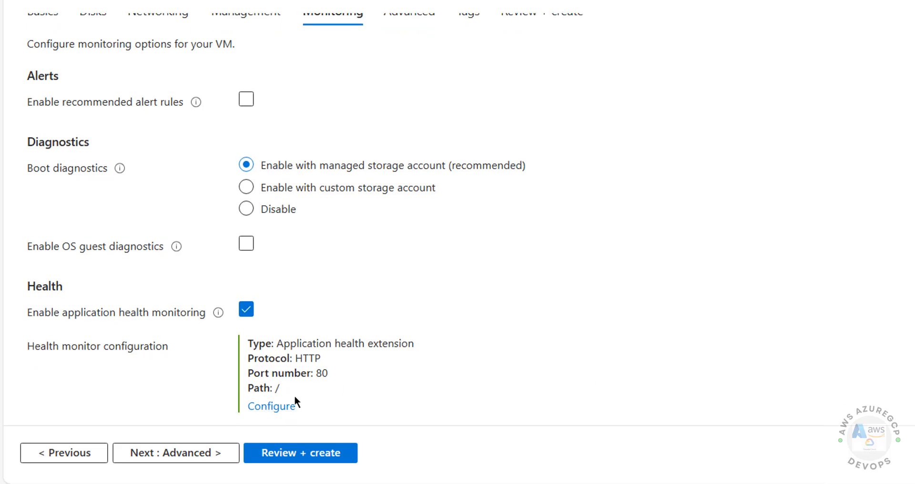
left_click(240, 309)
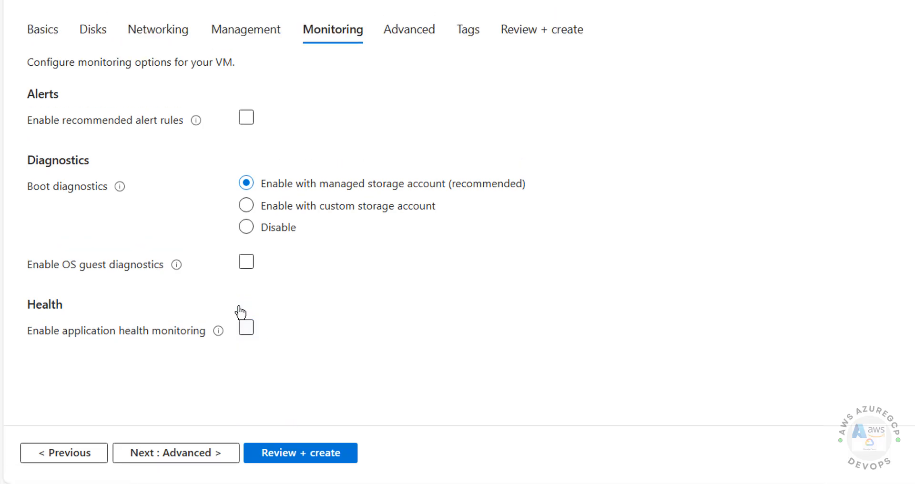
left_click(148, 455)
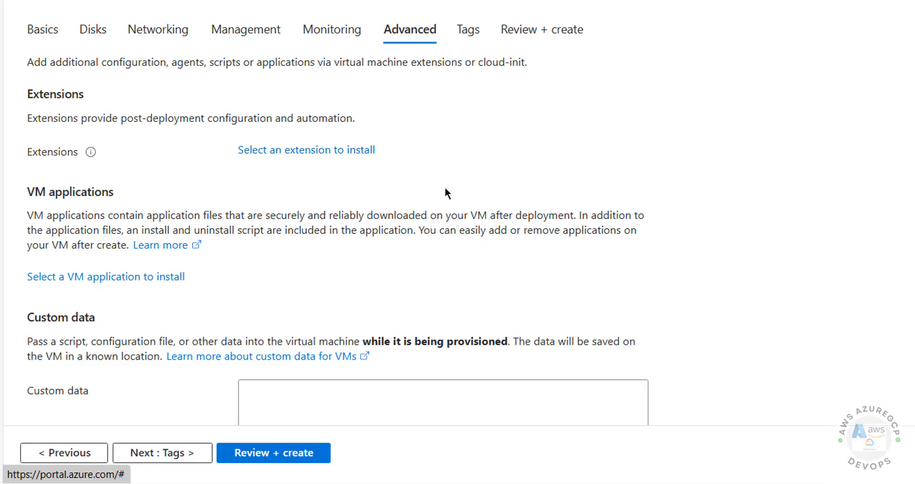
Keep the default advanced settings, leave the tags empty, and run the review validation of the virtual machine.
scroll(505, 56, "down", 7)
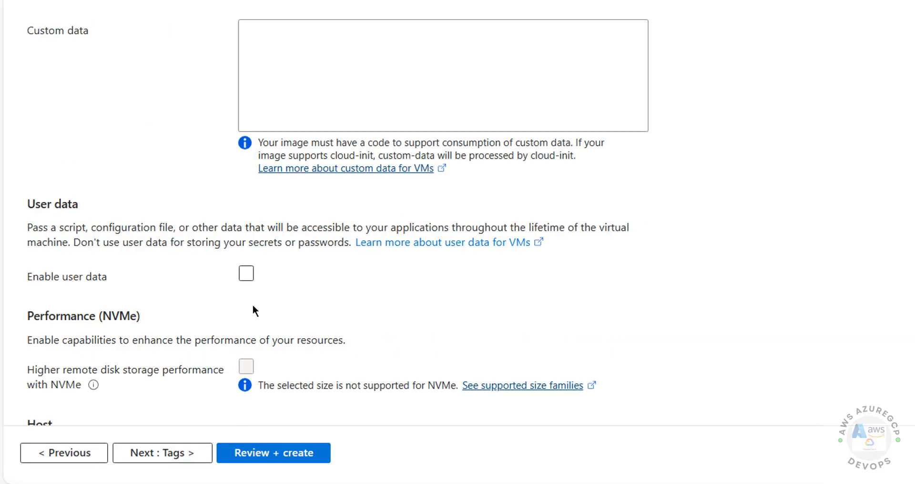
left_click(128, 458)
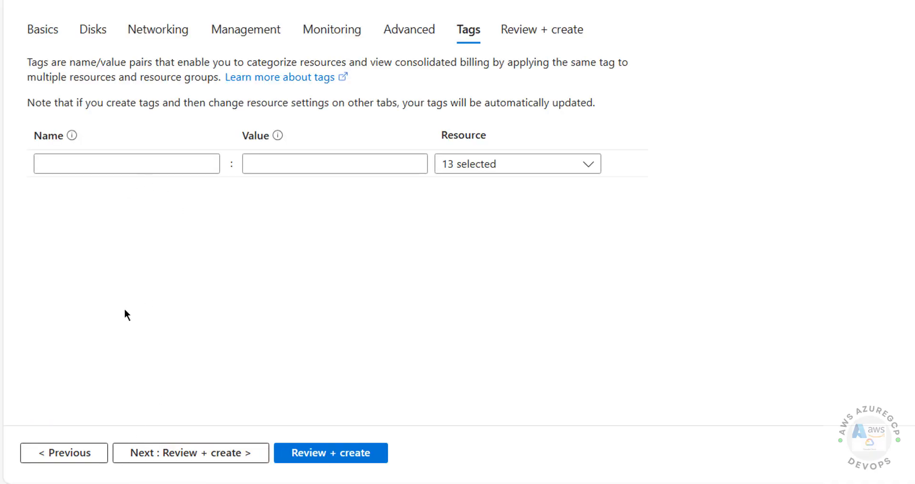
left_click(197, 458)
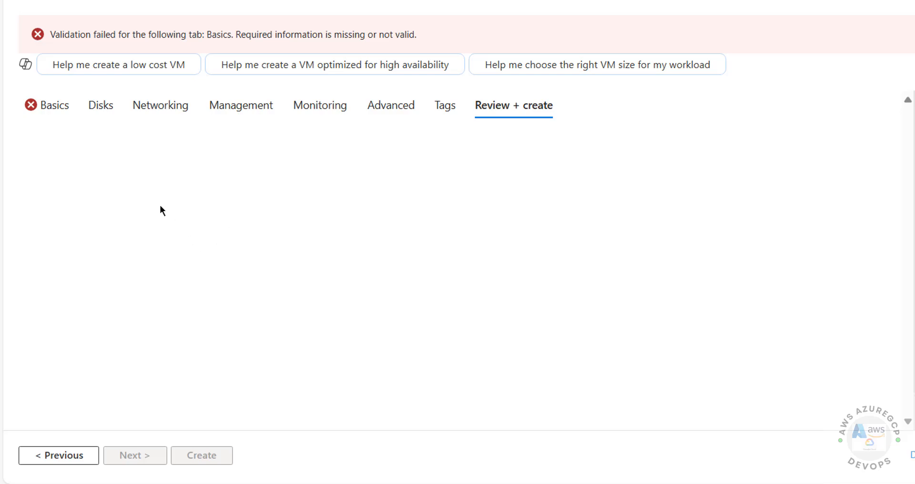
Confirm the eligible Windows 10/11 license with multi-tenant hosting rights in the basic settings and validate the configuration again.
left_click(53, 107)
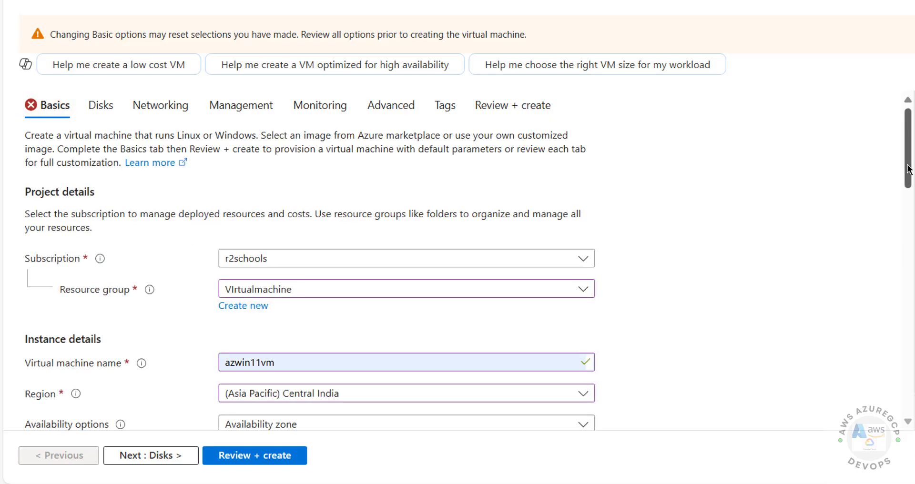
scroll(405, 262, "down", 10)
scroll(38, 361, "down", 10)
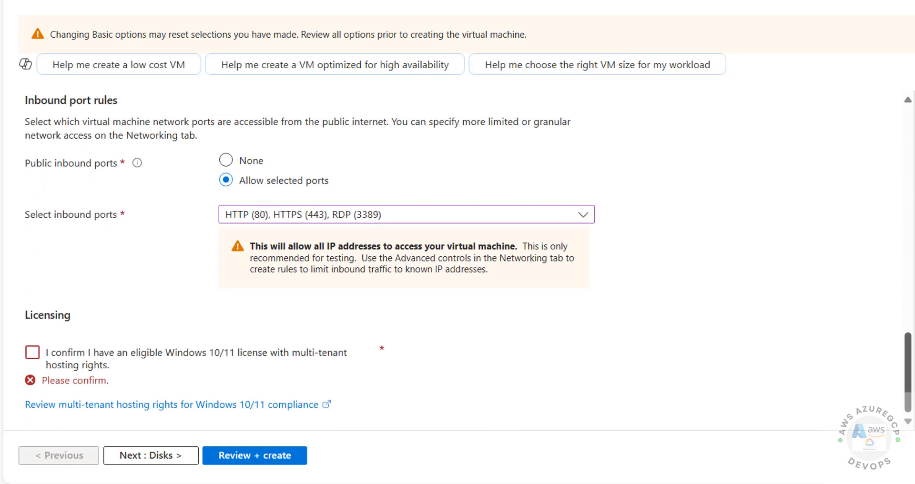
left_click(32, 368)
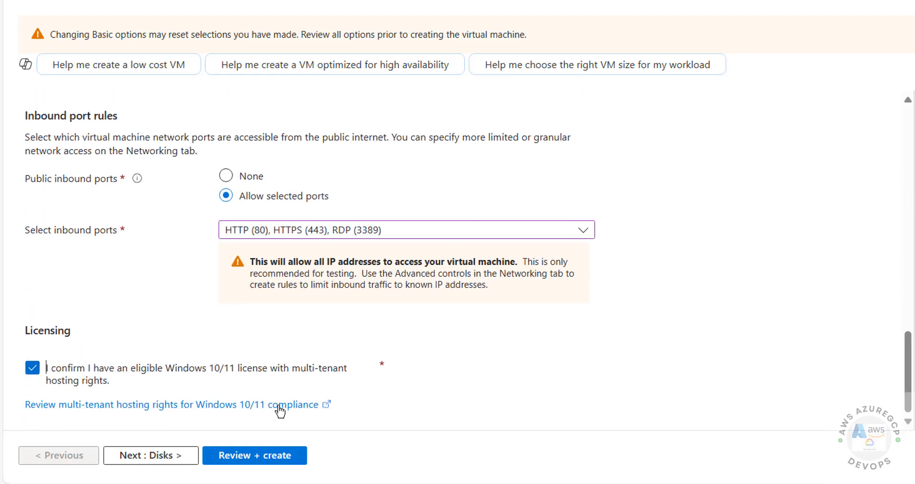
left_click(225, 462)
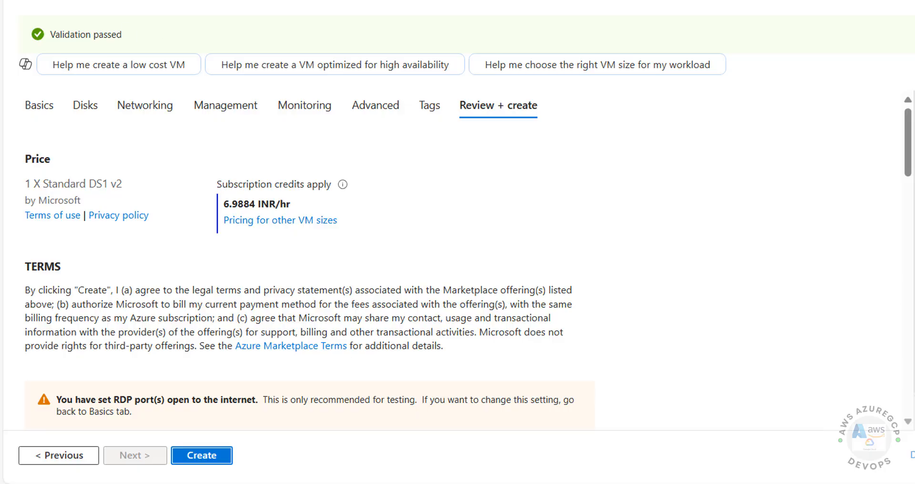
Review the price and estimated monthly costs, and create the virtual machine.
scroll(895, 327, "down", 1)
scroll(895, 328, "up", 1)
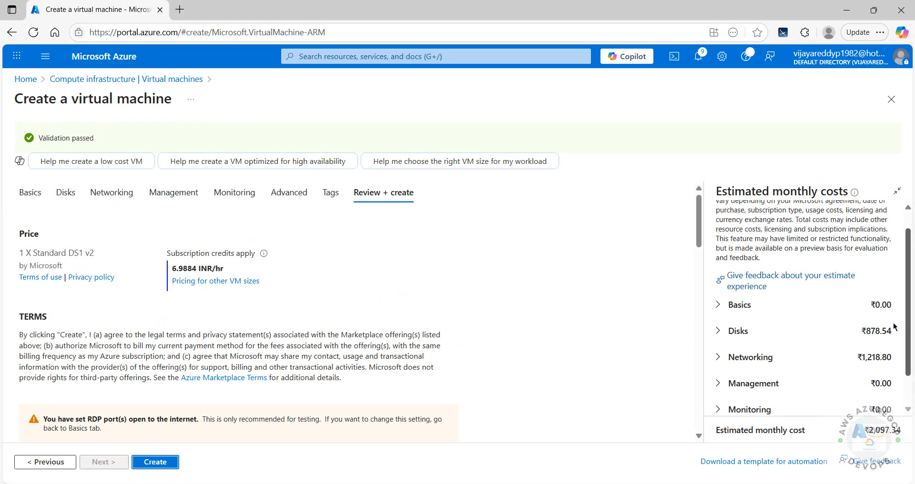
scroll(894, 327, "down", 1)
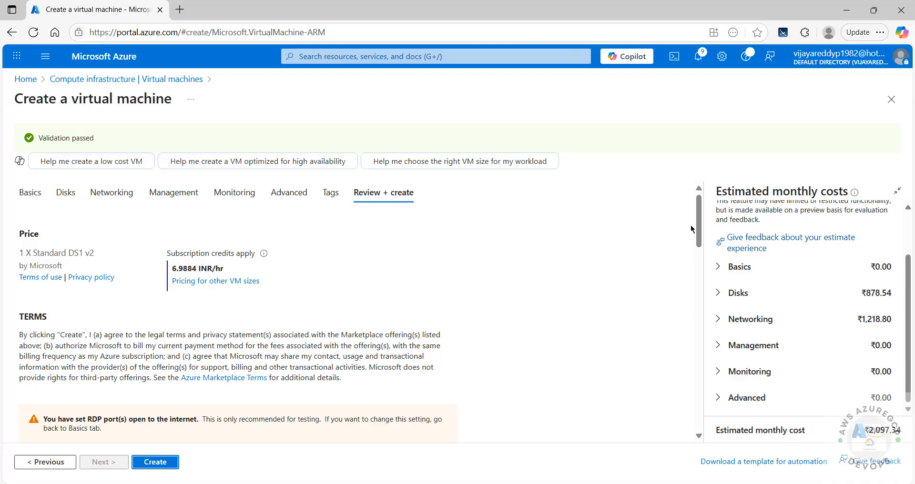
left_click_drag(698, 227, 707, 143)
left_click(153, 462)
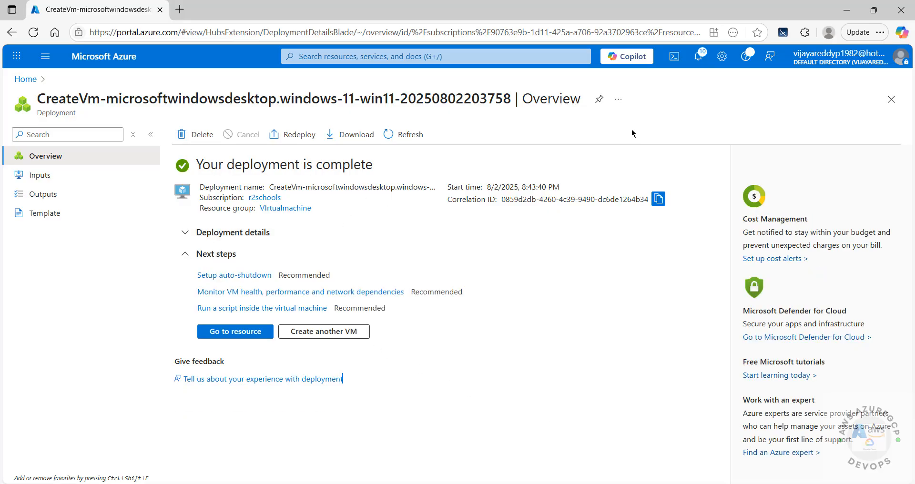
Check the deployment notification, and open azwin11vm from the virtual machines list with the list pane collapsed.
left_click(698, 57)
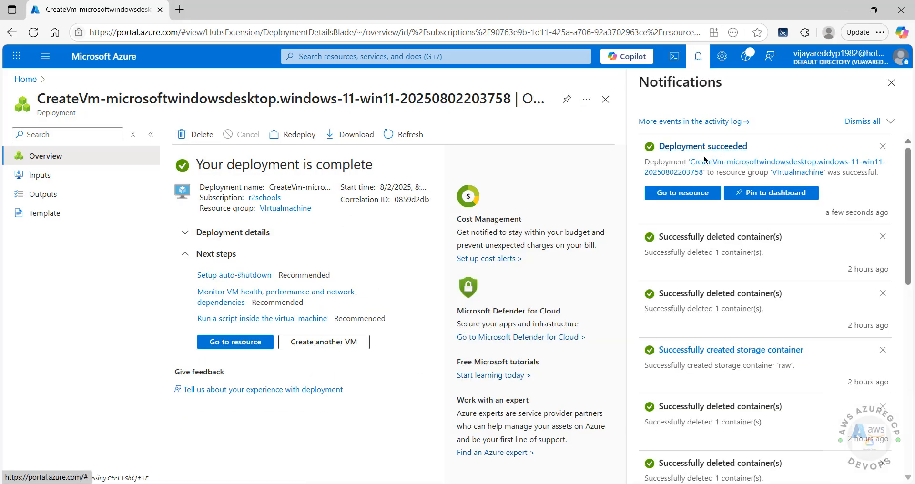
left_click(891, 83)
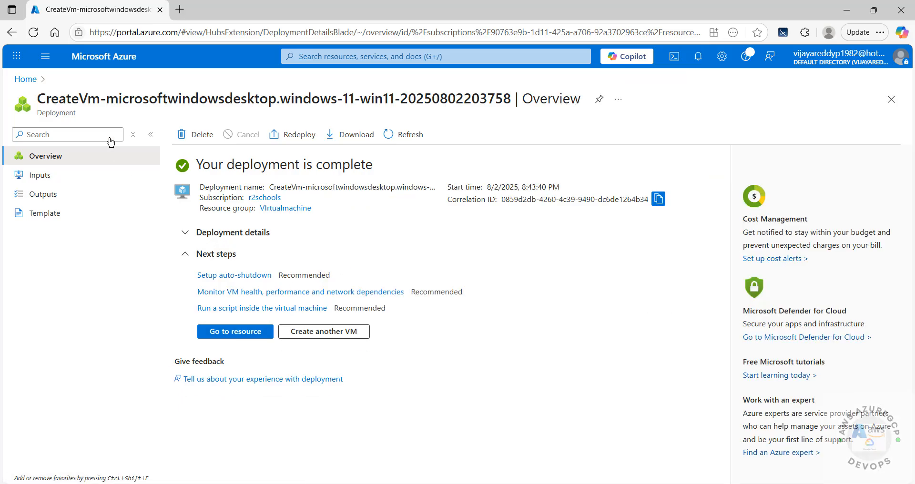
left_click(85, 69)
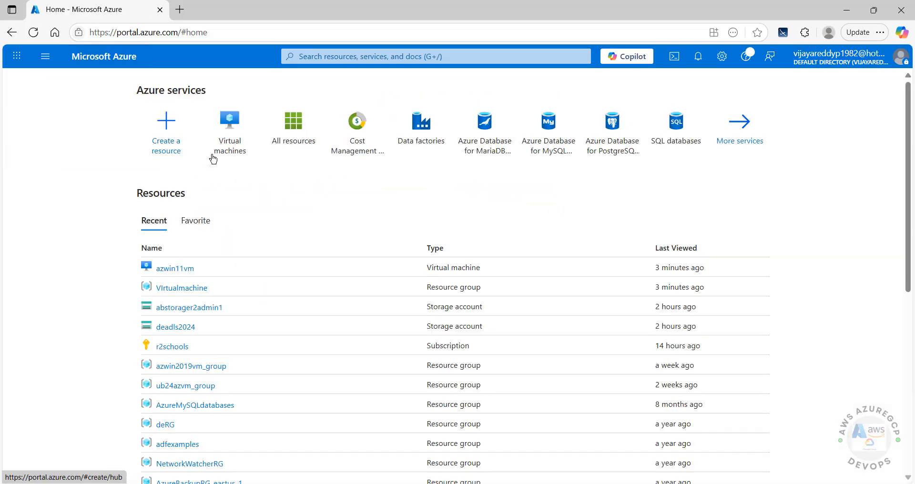
left_click(225, 149)
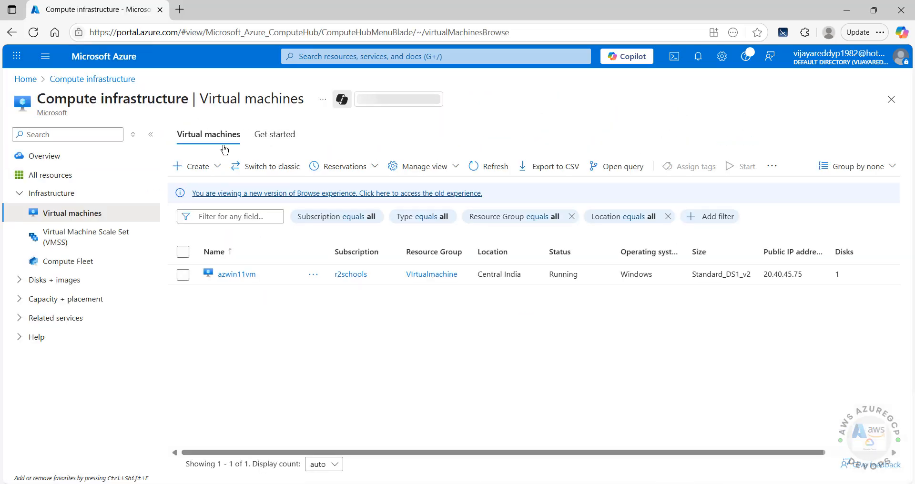
left_click(232, 274)
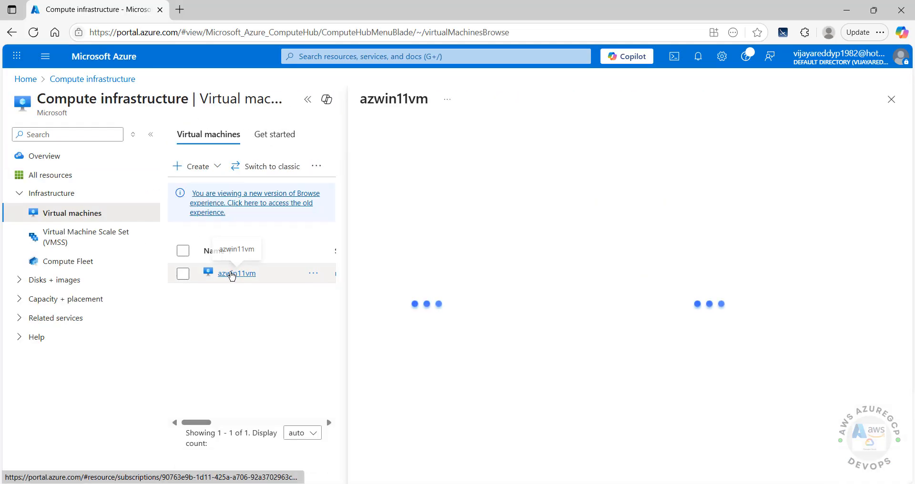
left_click(311, 103)
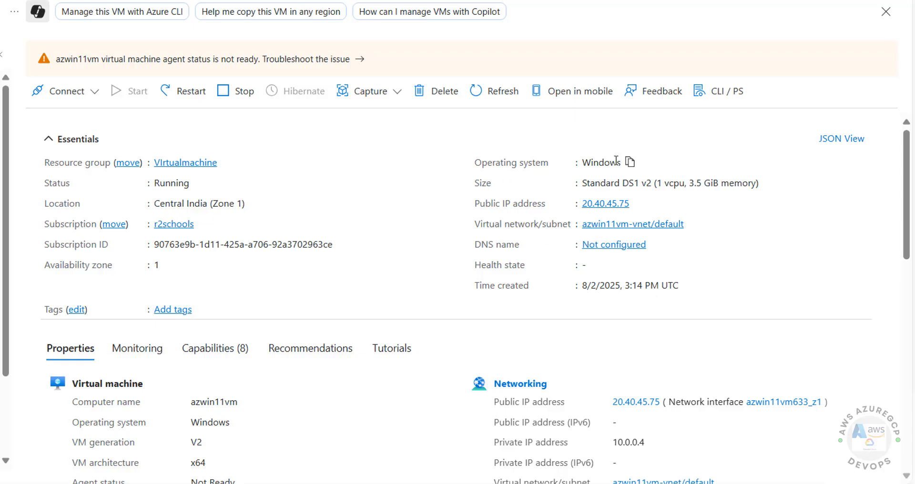
Examine the essentials and the virtual machine, networking, size and source image properties in the azwin11vm overview.
left_click(337, 409)
key("Down")
key("Down")
key("Down")
key("Down")
left_click_drag(906, 203, 898, 277)
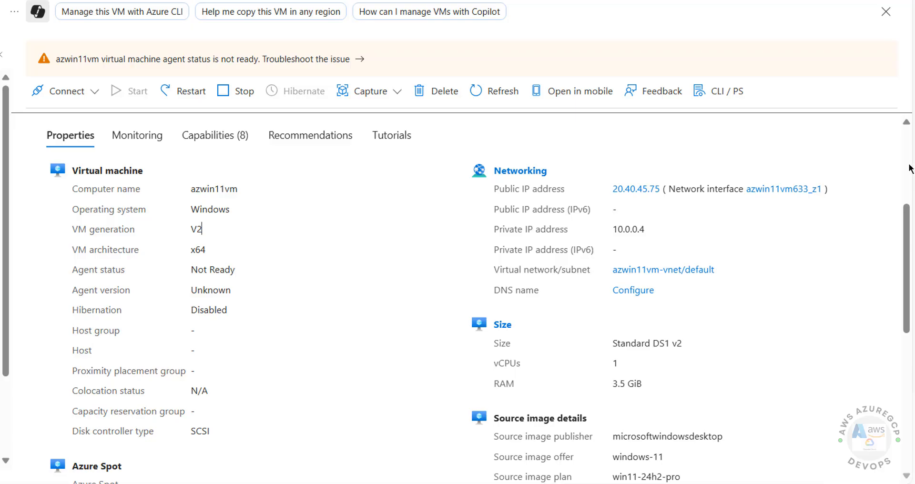
scroll(910, 167, "up", 5)
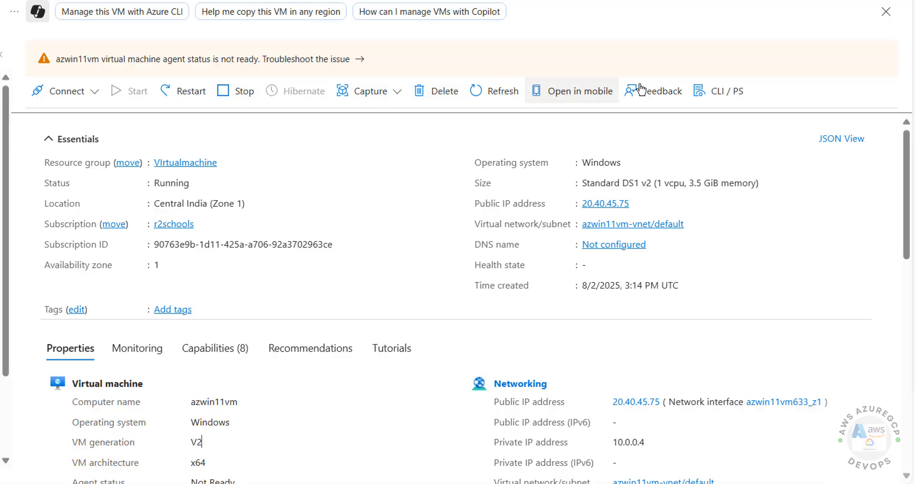
Open the connection options of azwin11vm and copy its public IP address.
left_click(77, 91)
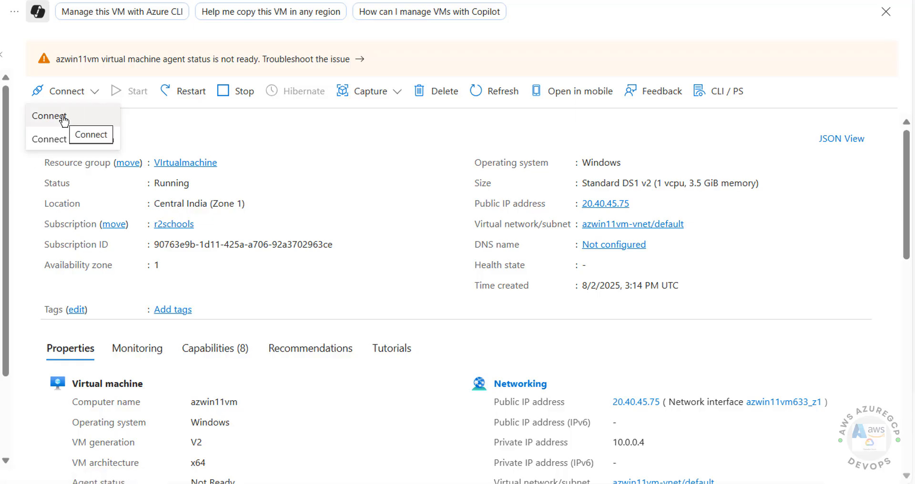
left_click(64, 121)
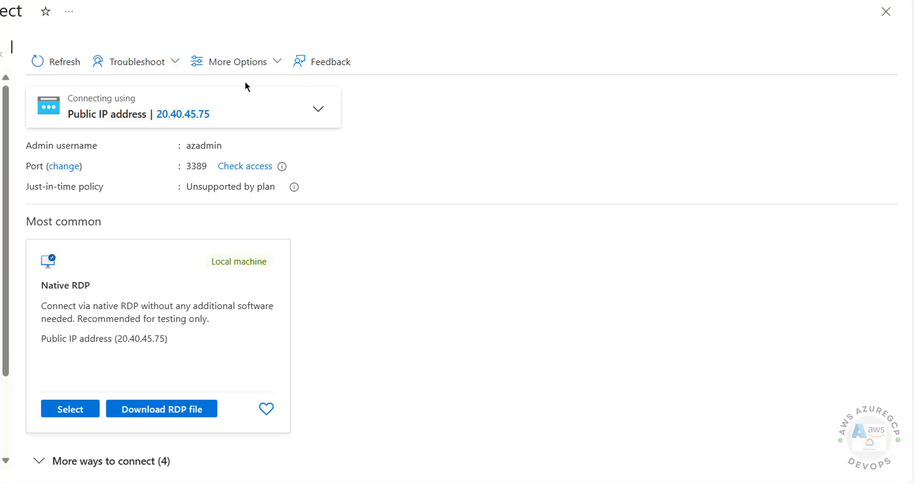
left_click(246, 62)
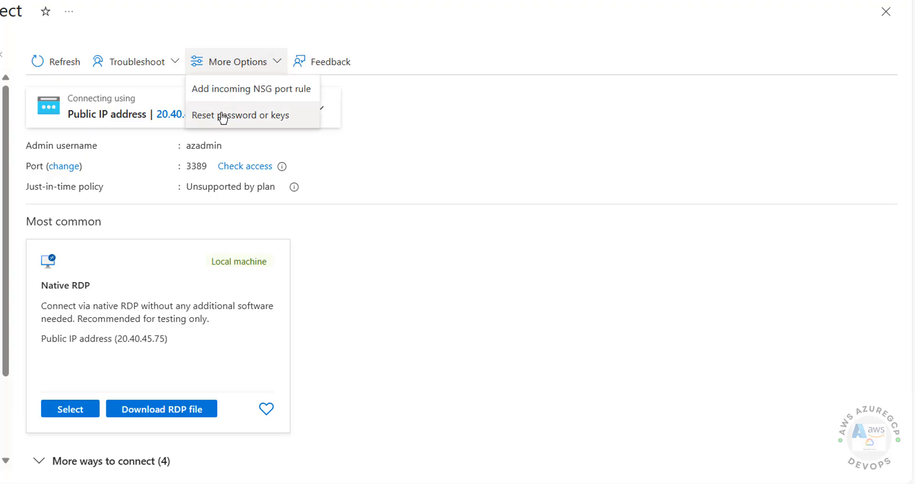
left_click(369, 251)
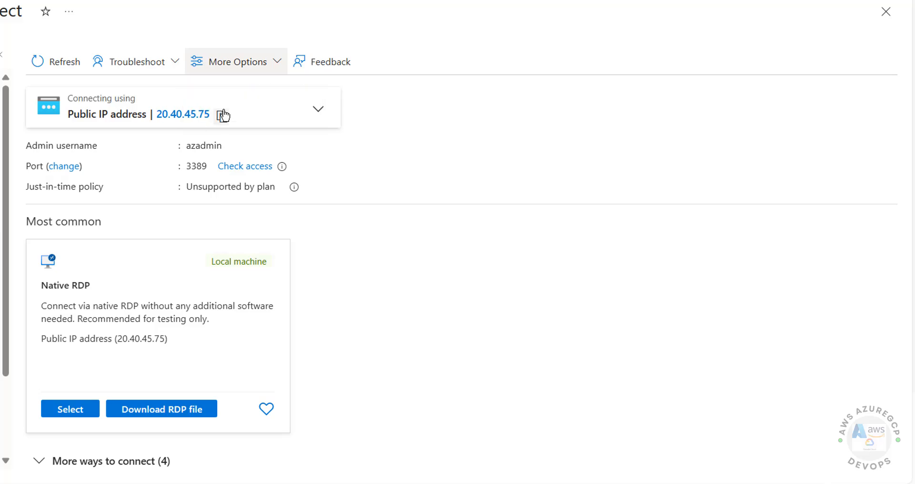
left_click(221, 115)
Launch Remote Desktop Connection with mstsc and start a connection to 20.40.45.75.
key("super+r")
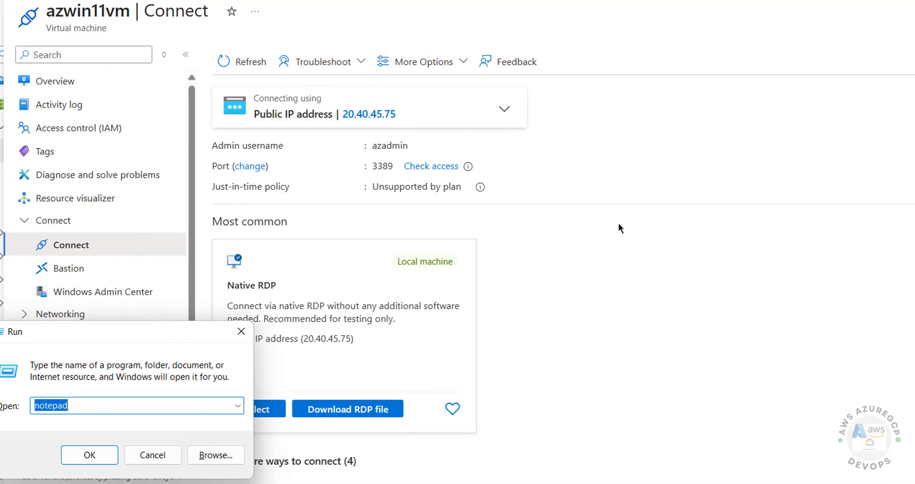
type("mstsc")
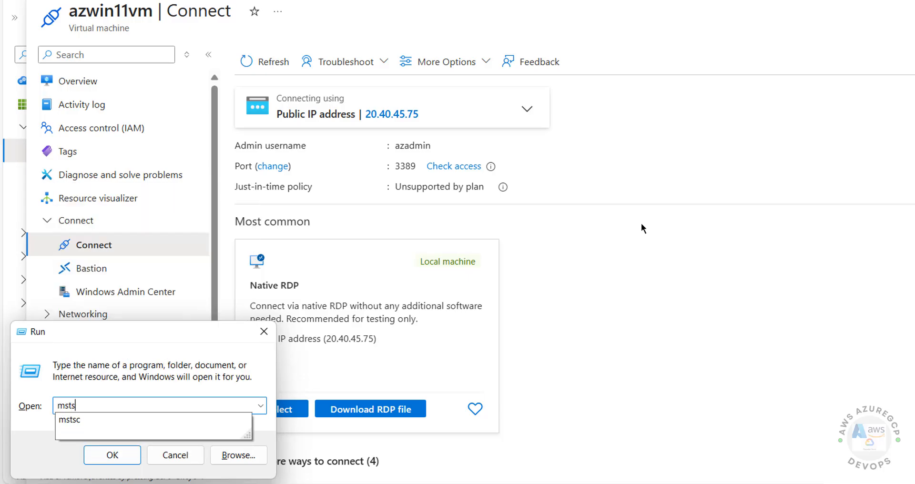
key("Return")
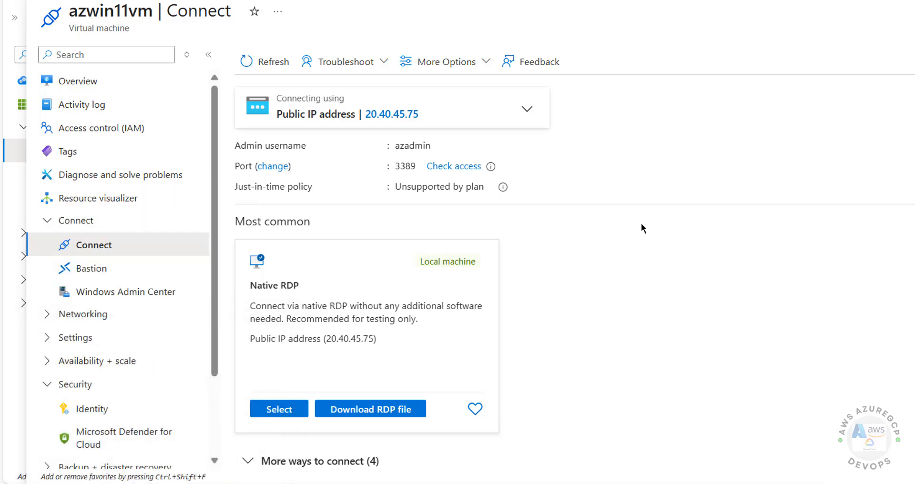
key("ctrl+v")
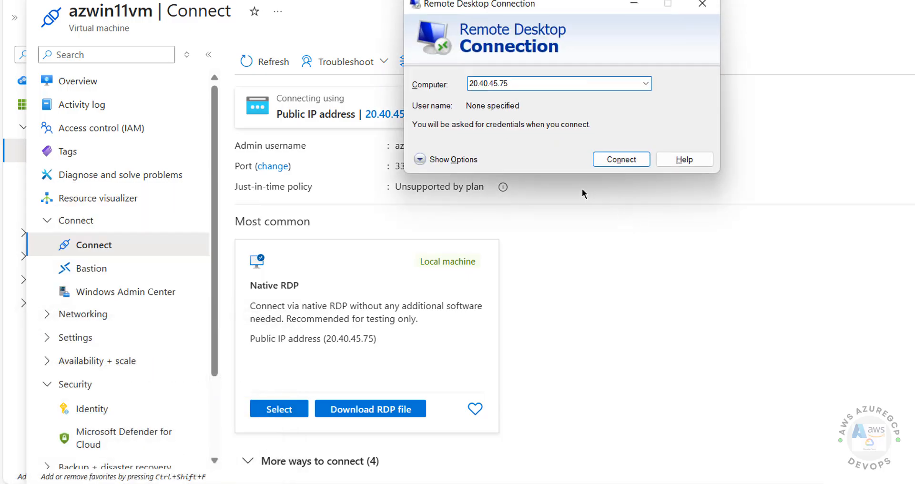
left_click(632, 161)
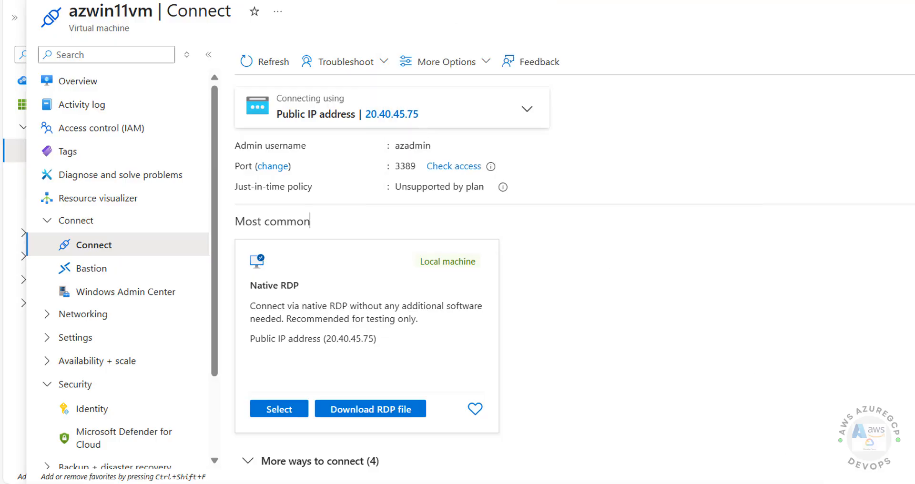
Sign in to the remote session with the user name azadmin and the account password.
type("azadmin")
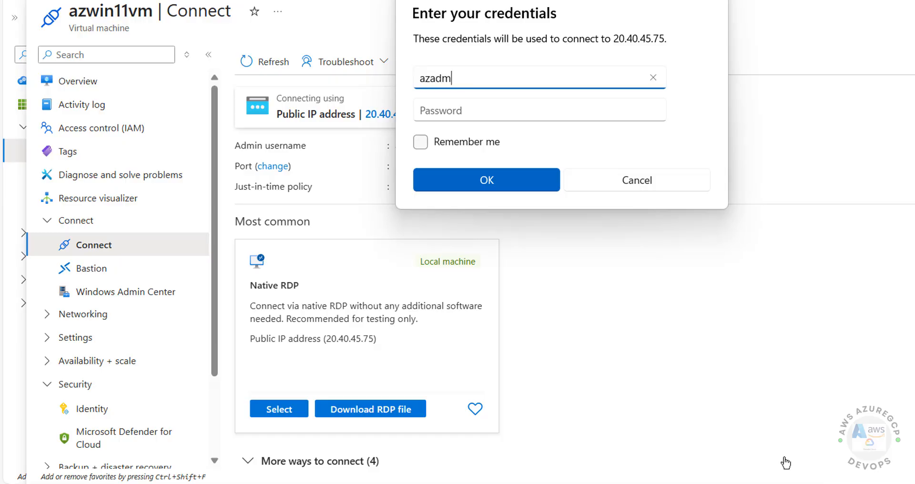
key("Tab")
type("•••••••••••")
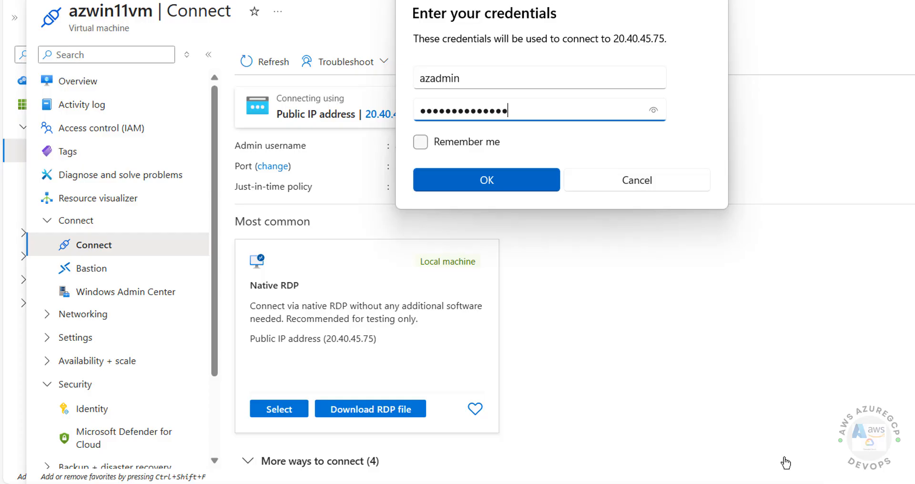
key("Return")
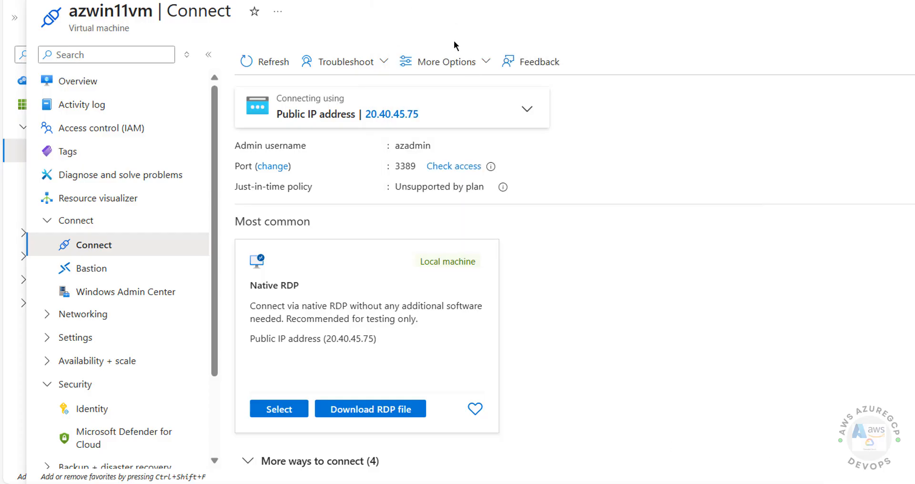
left_click(443, 71)
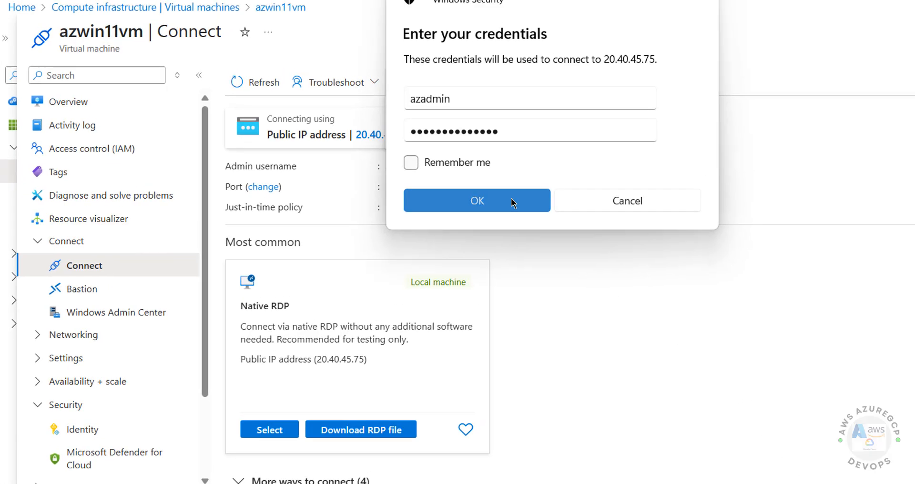
left_click(527, 176)
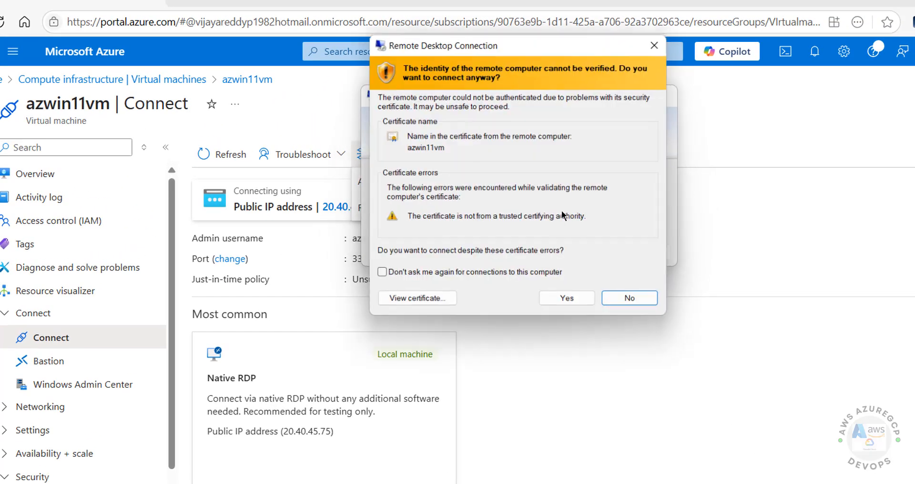
Connect despite the certificate errors and accept the default Windows privacy settings on the virtual machine.
left_click(562, 295)
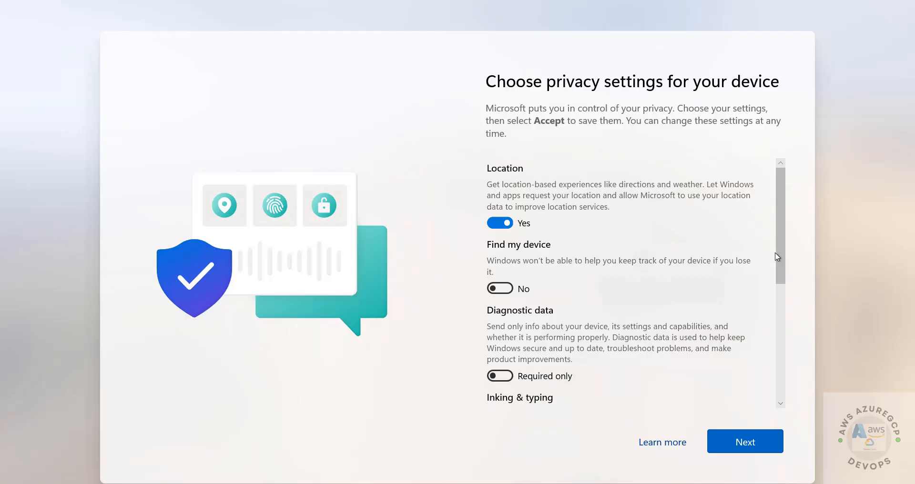
left_click_drag(777, 256, 778, 373)
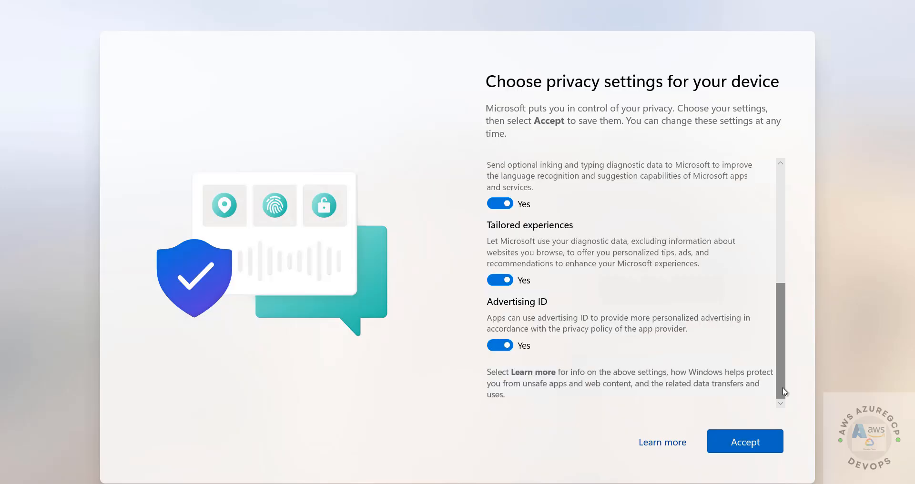
left_click(746, 446)
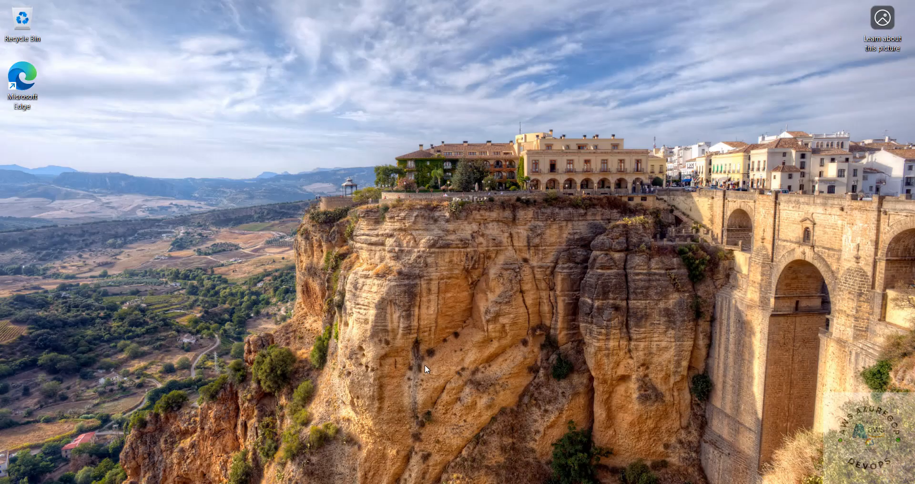
Run winver on the virtual machine to check the Windows version information, and close the window.
key("super+r")
type("winver")
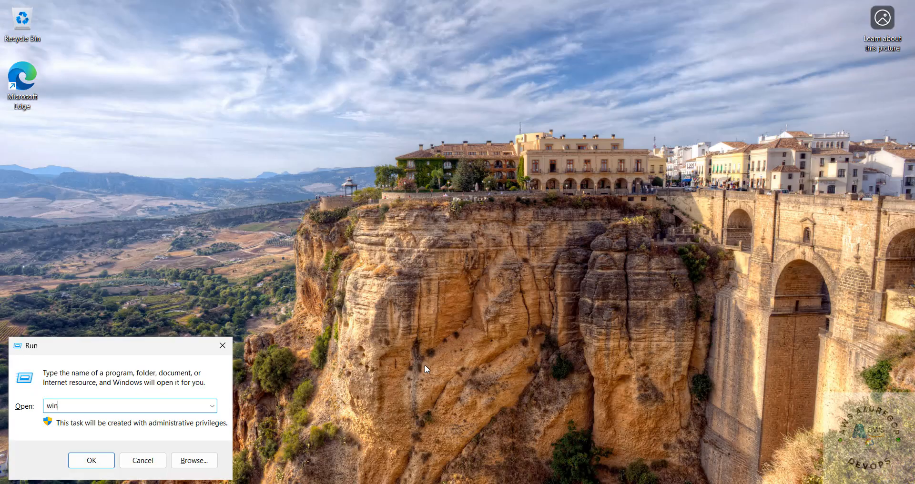
key("Return")
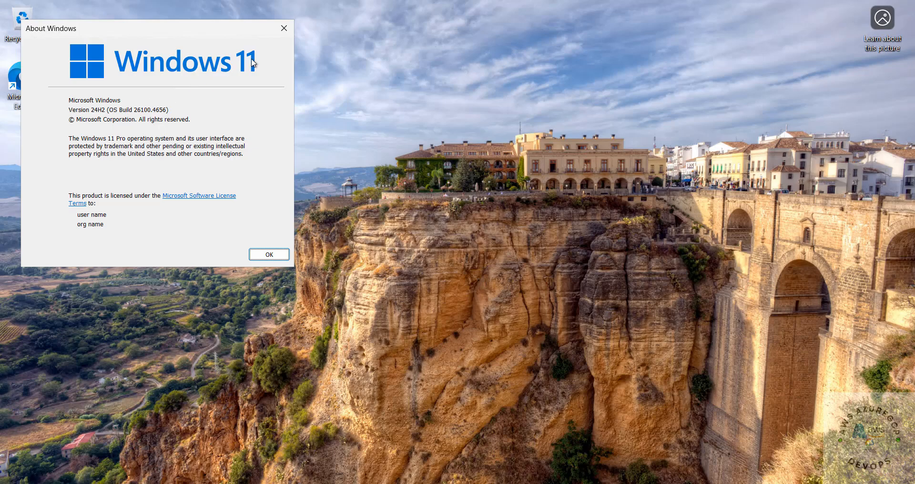
left_click(284, 29)
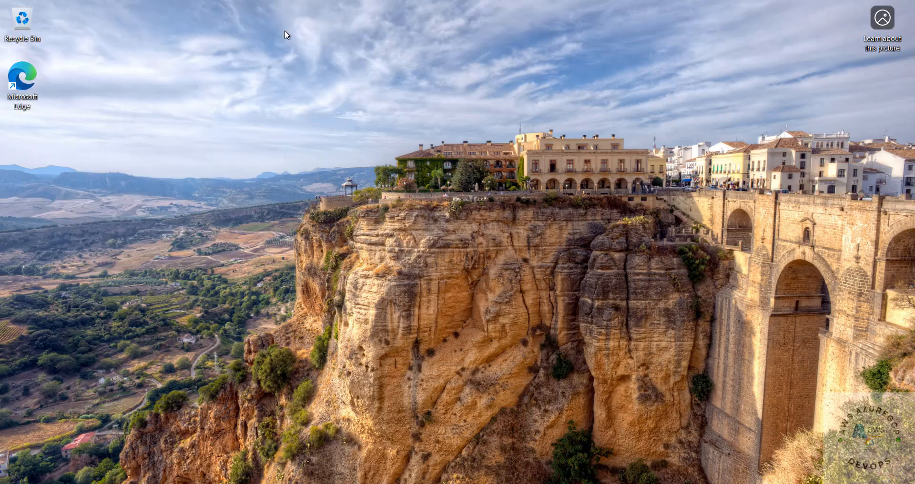
Open This PC in File Explorer and expand it to examine the virtual machine's drives.
key("super+e")
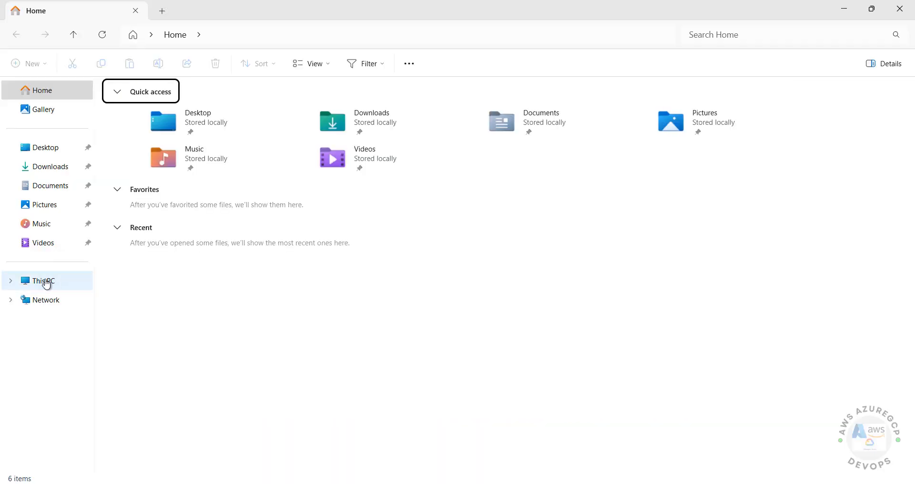
left_click(45, 282)
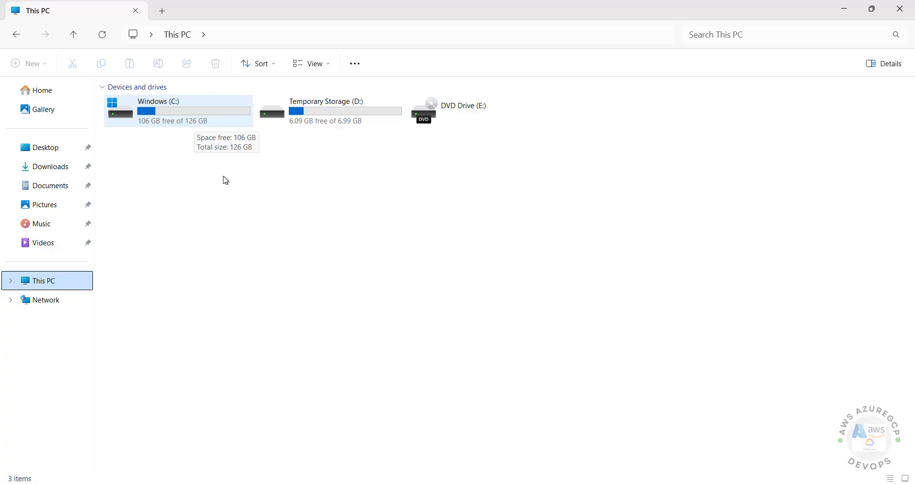
left_click(11, 281)
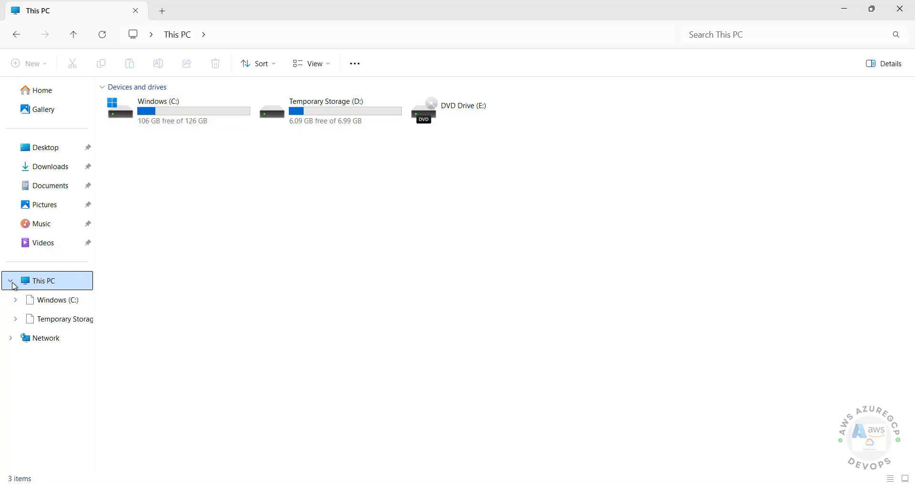
Open the properties of This PC, review the device and Windows specifications, and close Settings.
right_click(39, 284)
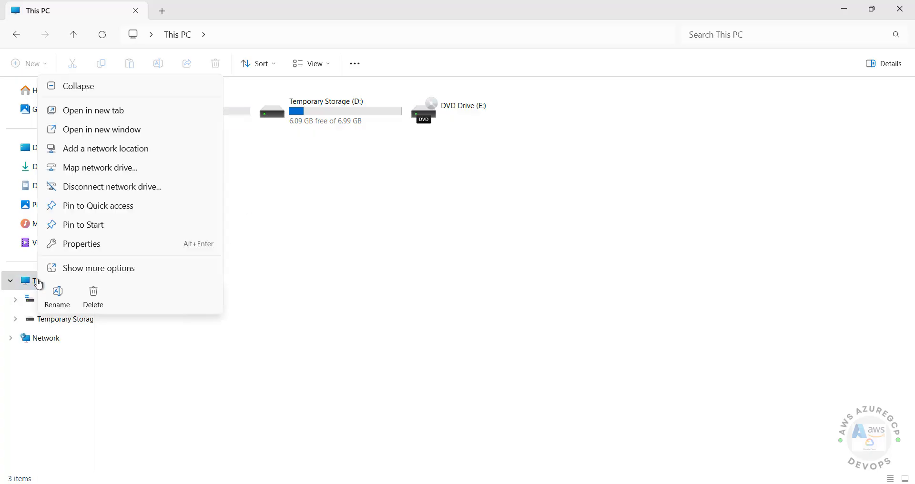
left_click(105, 244)
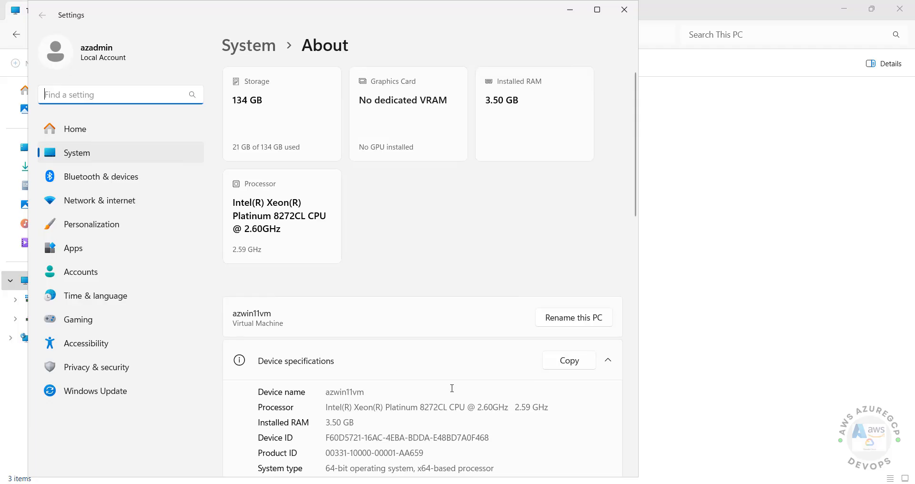
scroll(451, 389, "down", 1)
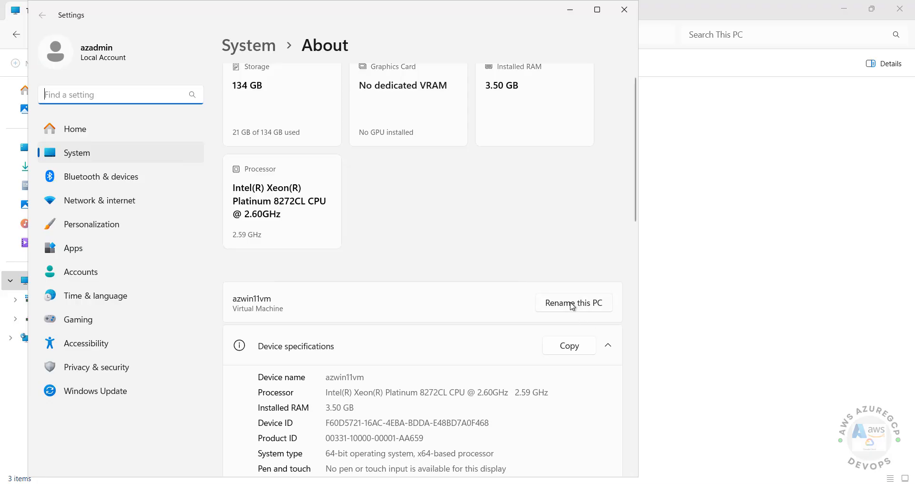
left_click(636, 228)
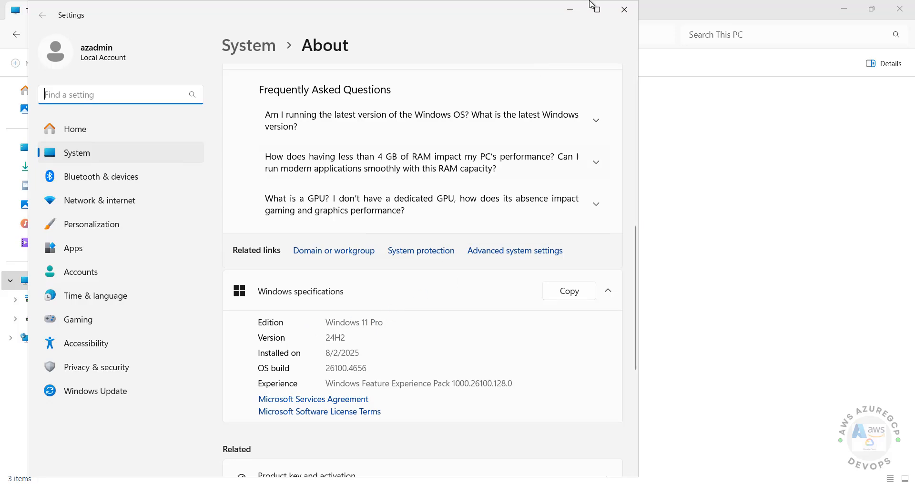
left_click(624, 10)
End the remote session by running the logoff command on the virtual machine.
key("super+r")
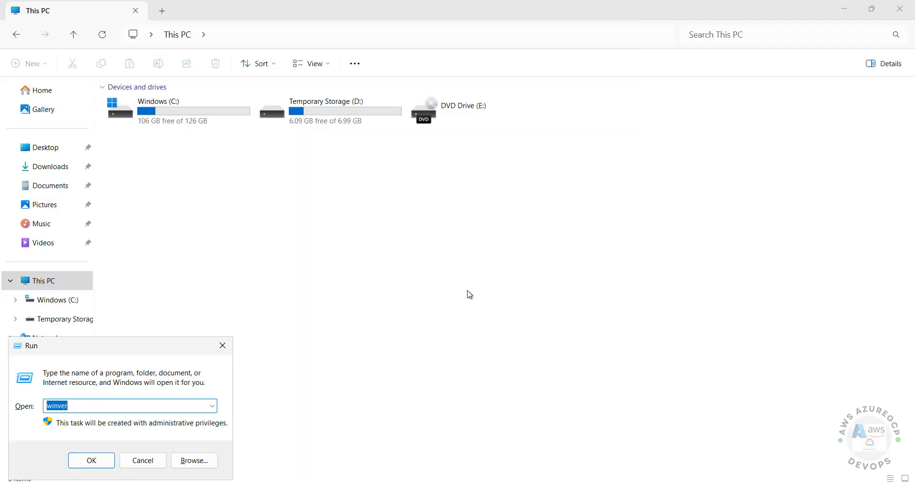
type("logoff")
key("Return")
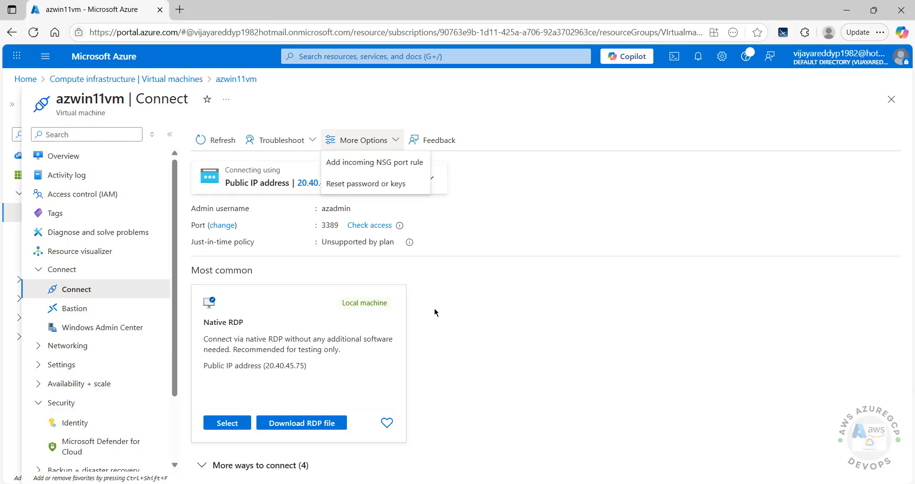
Download the Native RDP file for azwin11vm, keep and open it, and connect despite the unknown publisher.
left_click(281, 424)
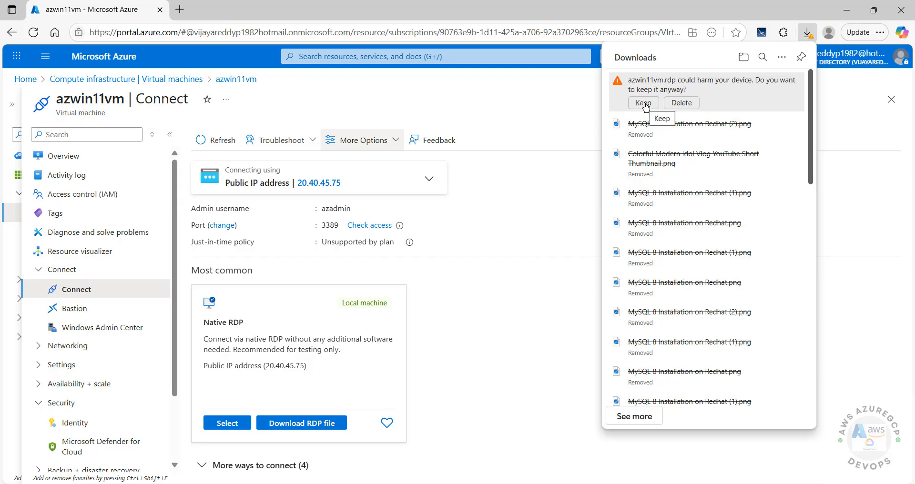
left_click(644, 104)
left_click(644, 93)
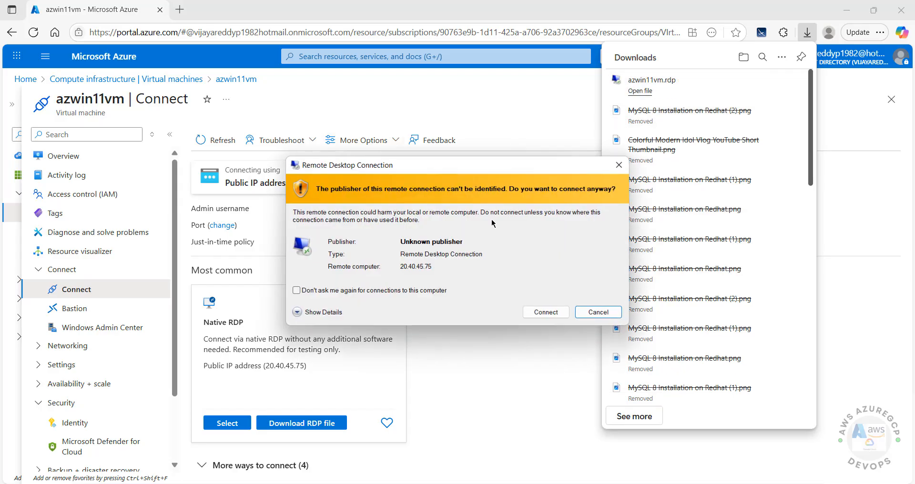
left_click(535, 313)
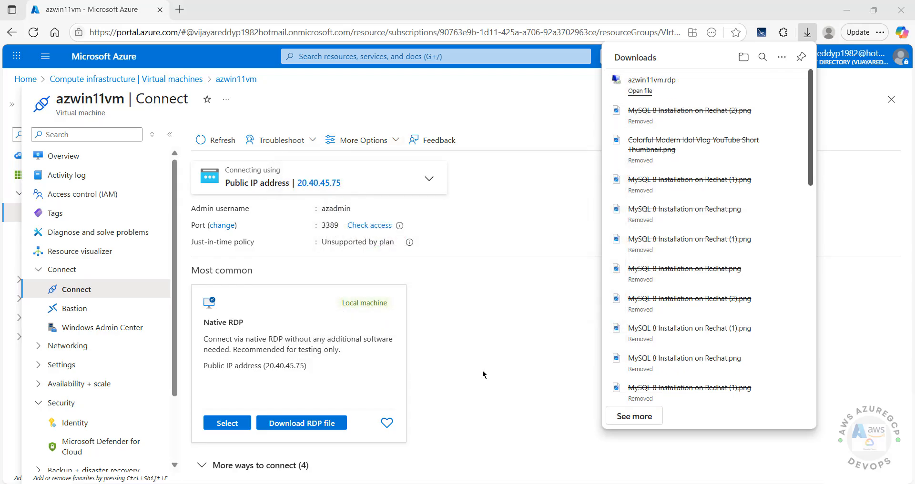
Enter the account password for azadmin and accept the certificate warning to connect to the virtual machine.
type("•••")
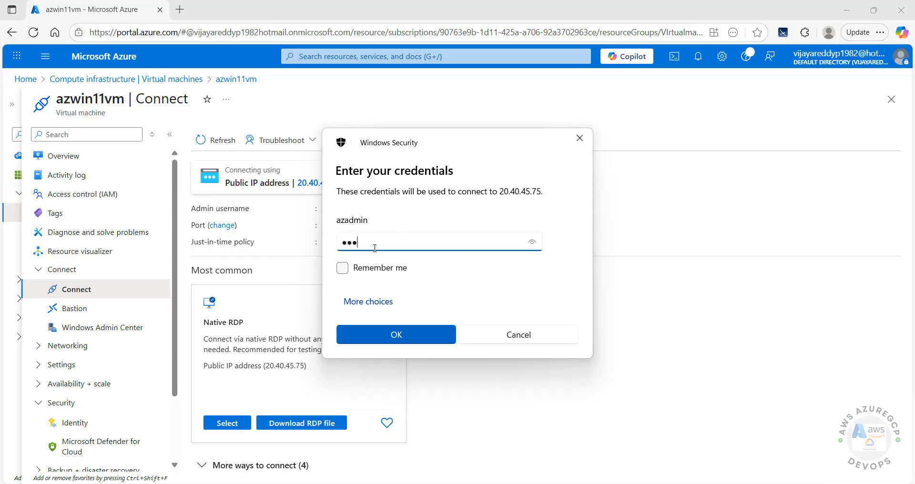
key("BackSpace")
type("•••")
key("BackSpace")
key("BackSpace")
key("BackSpace")
type("••••••••••••")
key("Return")
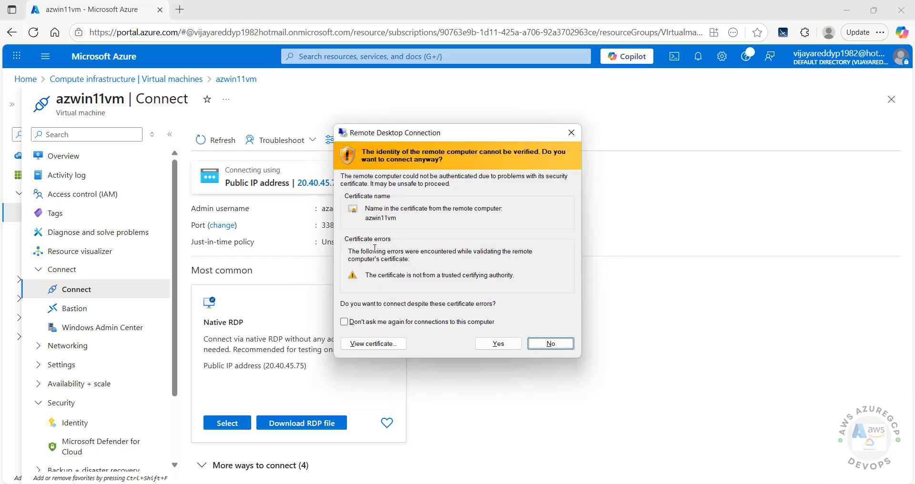
left_click(499, 343)
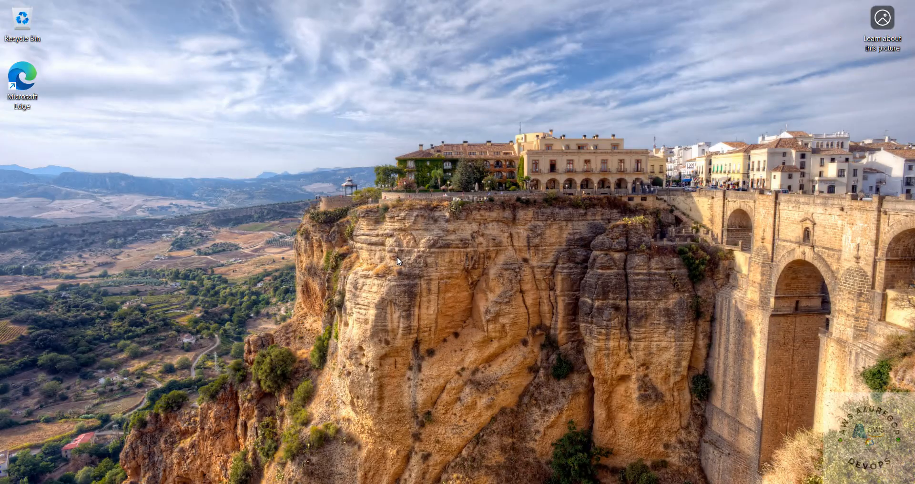
Launch the Registry Editor on the virtual machine by running regedit.
key("super+r")
type("regedit")
key("Return")
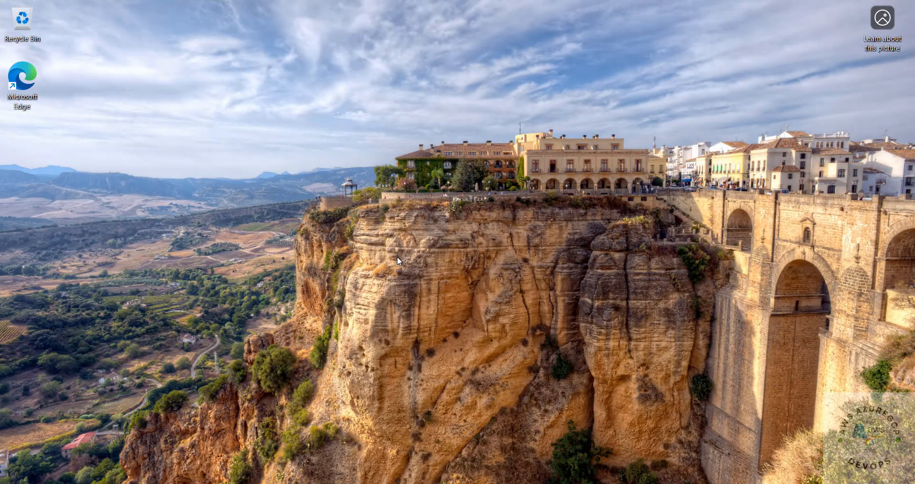